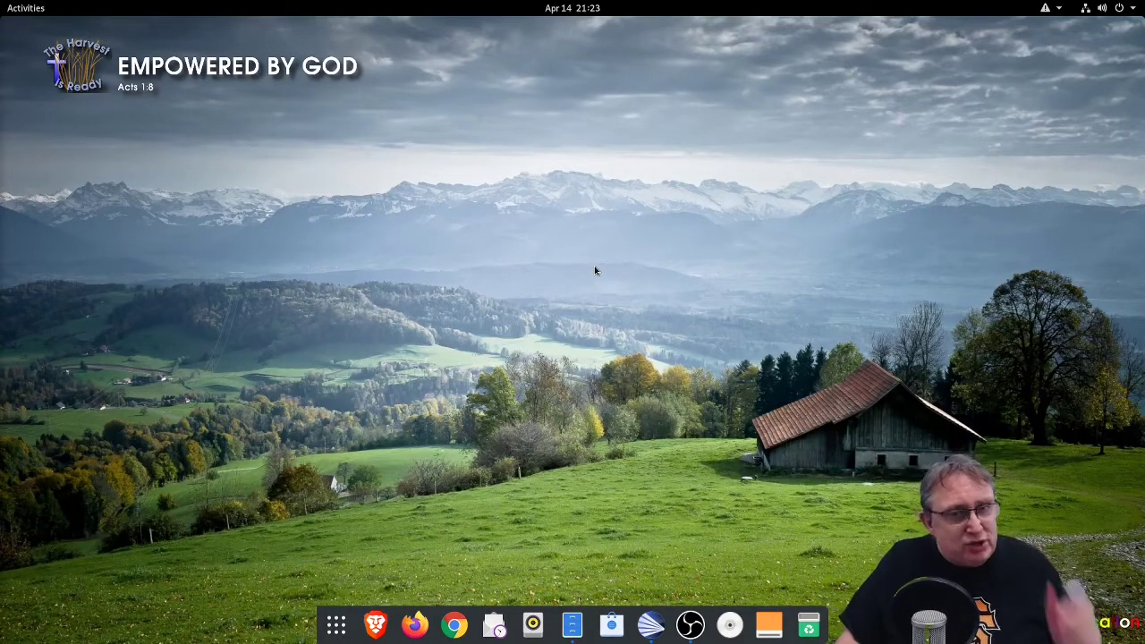
# Switch to OpenLP
pyautogui.click(652, 626)
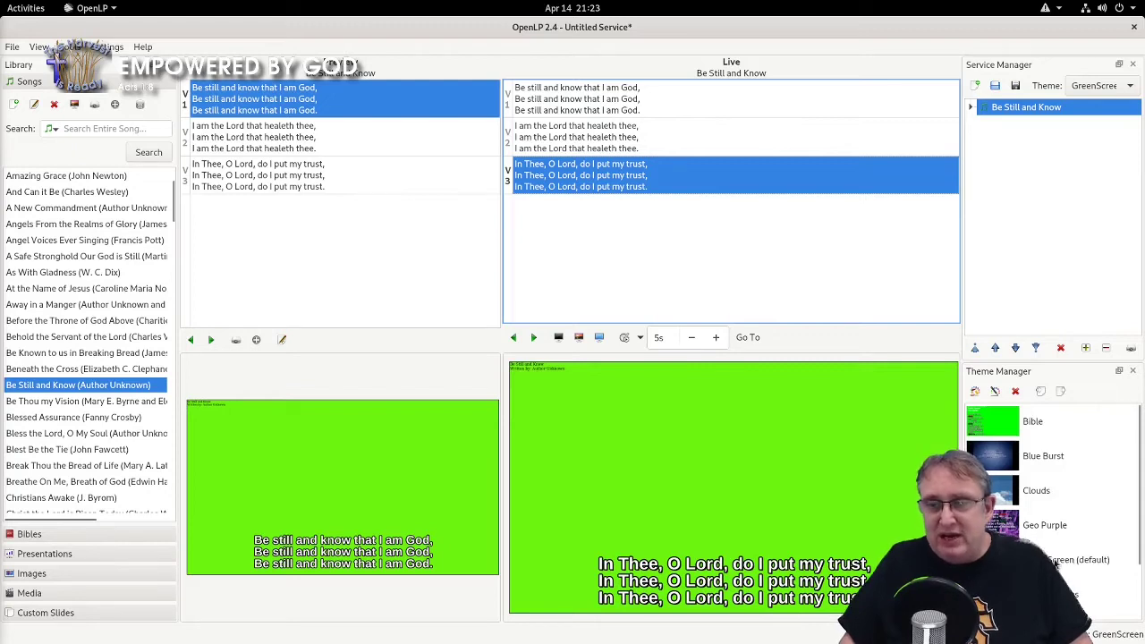
pyautogui.click(975, 391)
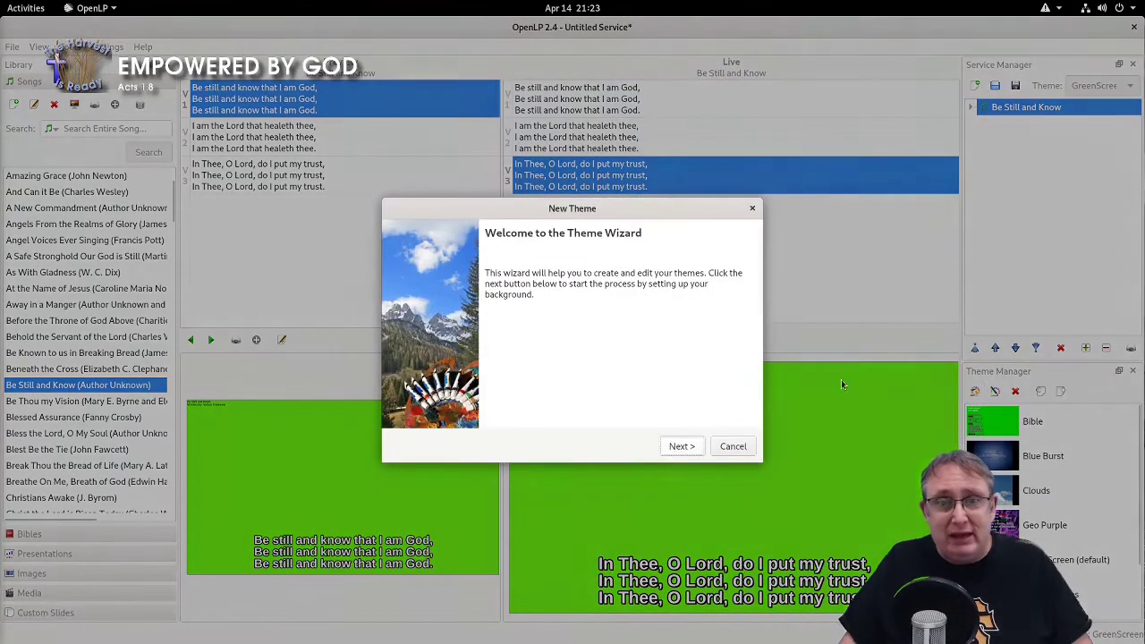
pyautogui.click(680, 447)
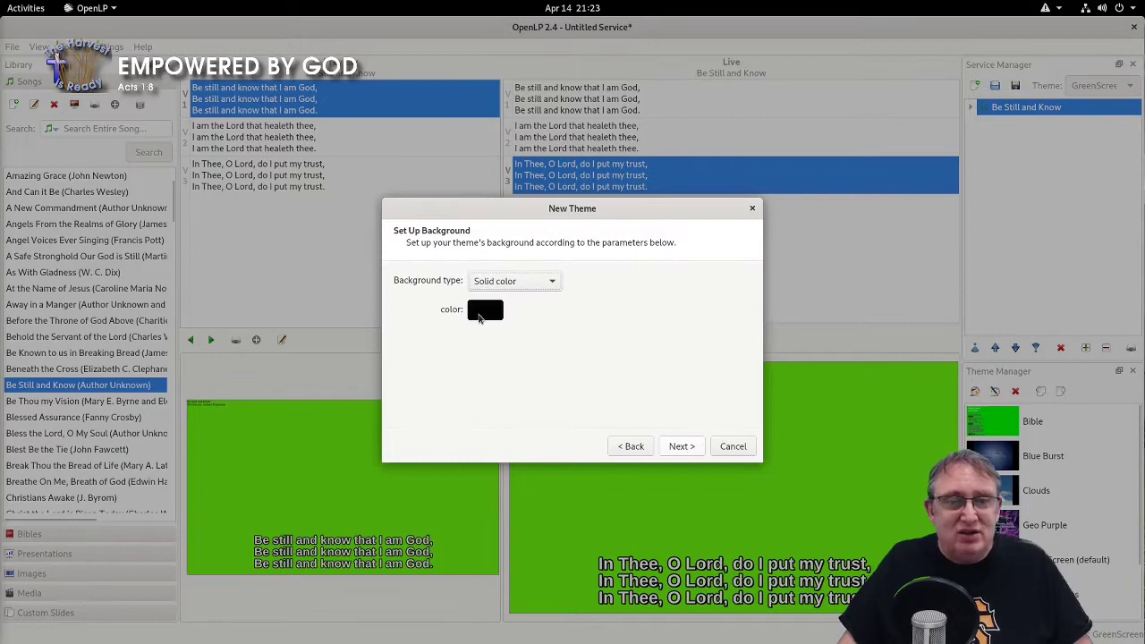
pyautogui.click(479, 311)
pyautogui.click(511, 398)
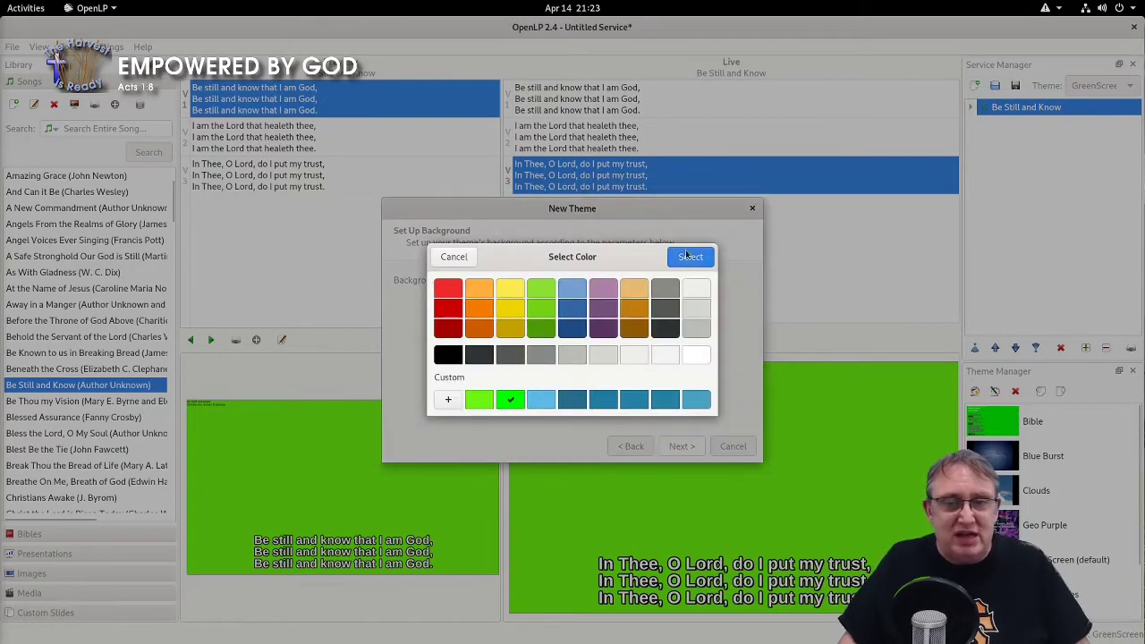
pyautogui.click(685, 257)
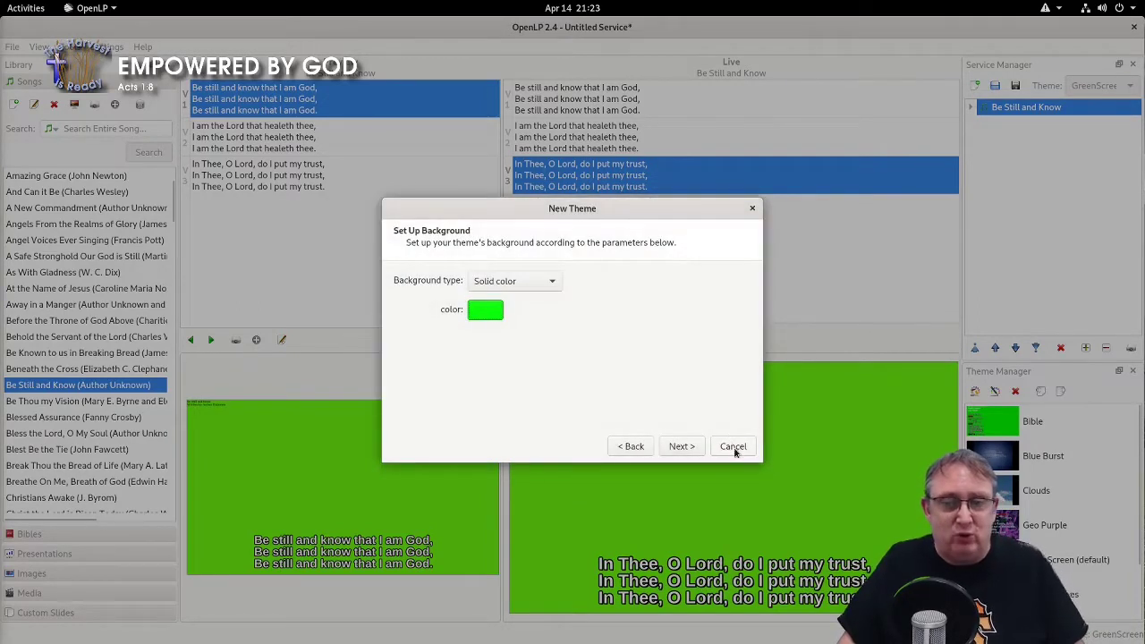
pyautogui.click(733, 447)
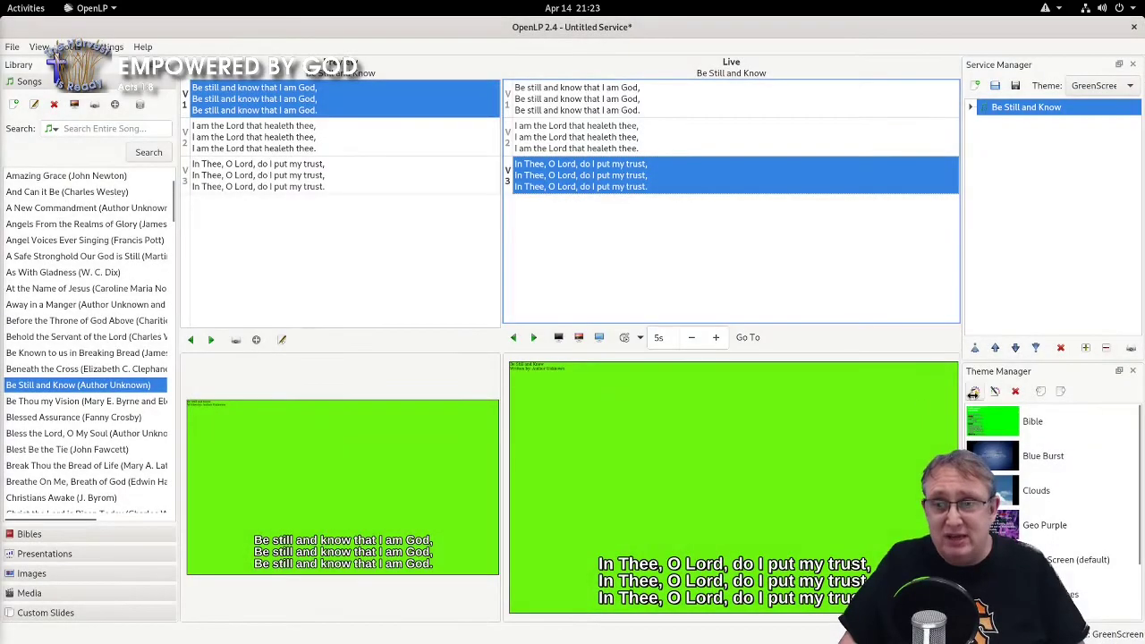
# Review the GreenScreen theme's background, font, alignment and output area settings, keep transitions enabled, and save the theme
pyautogui.click(1078, 559)
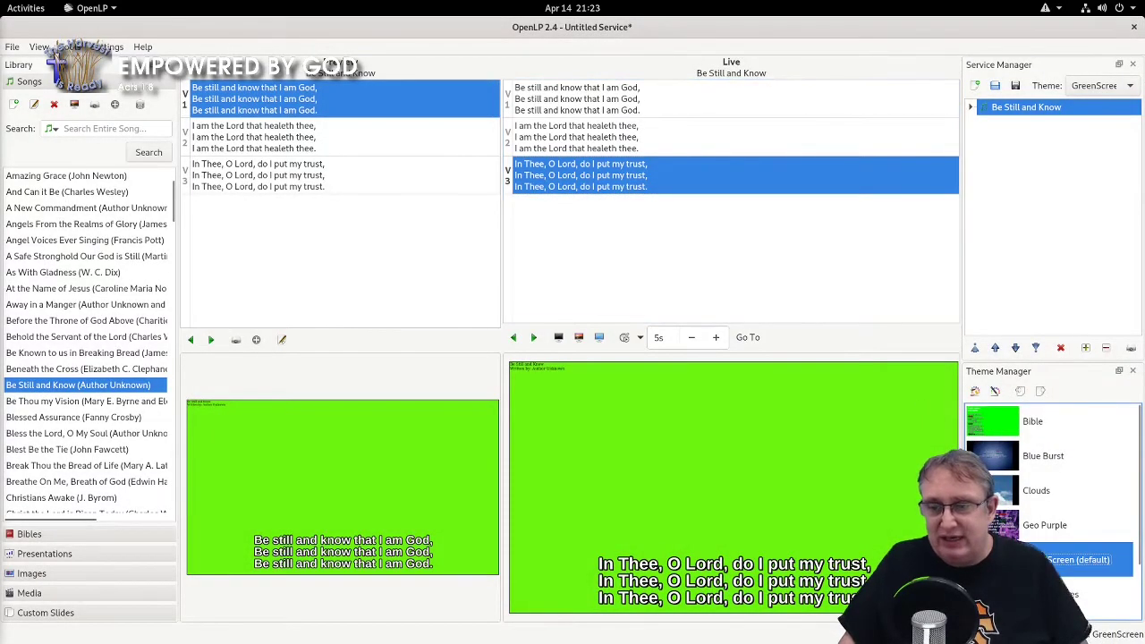
pyautogui.click(995, 392)
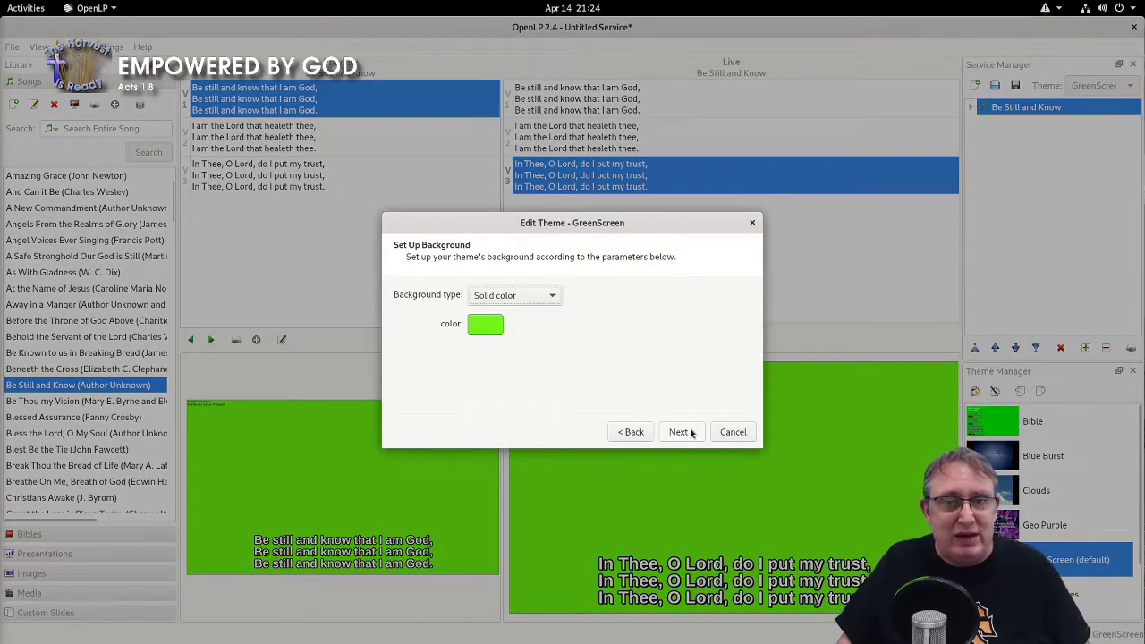
pyautogui.click(681, 432)
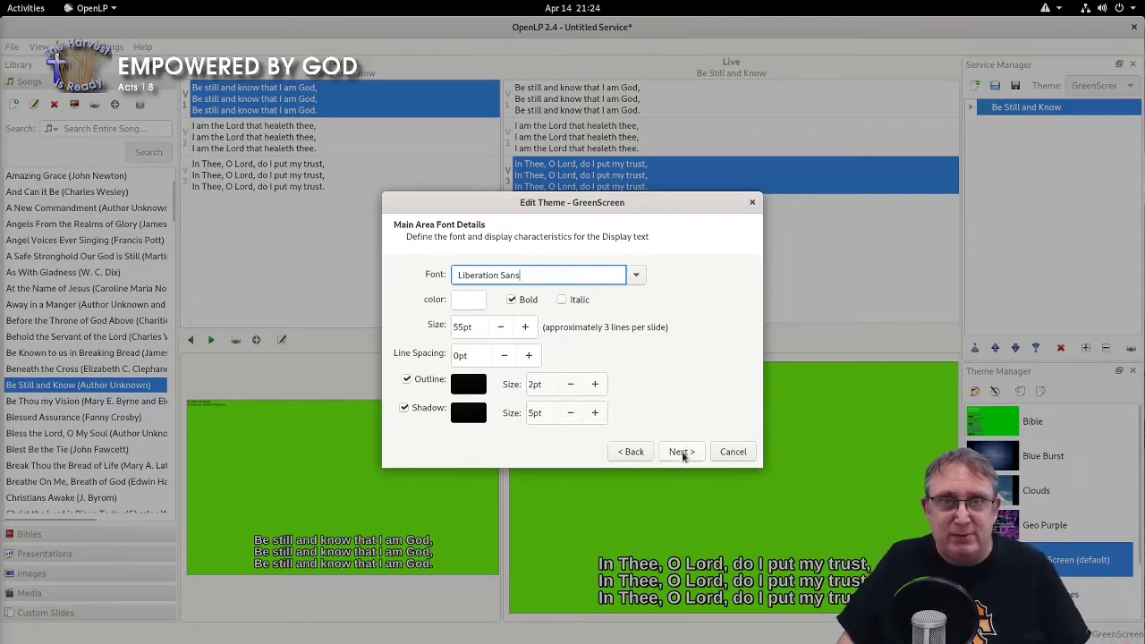
pyautogui.click(681, 451)
pyautogui.click(682, 452)
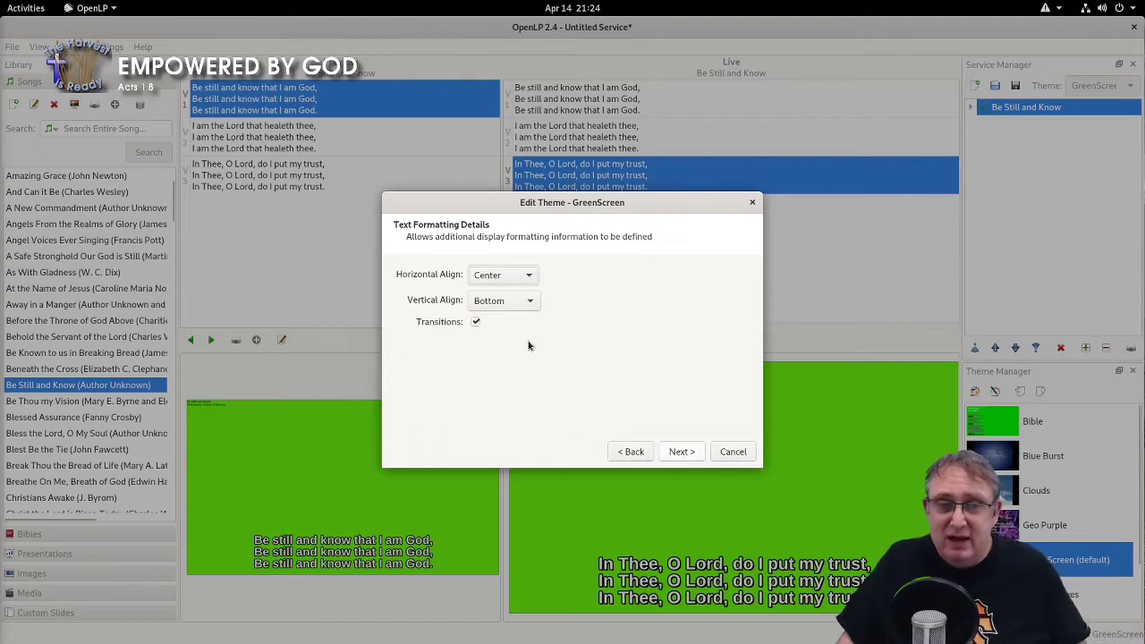
pyautogui.click(475, 322)
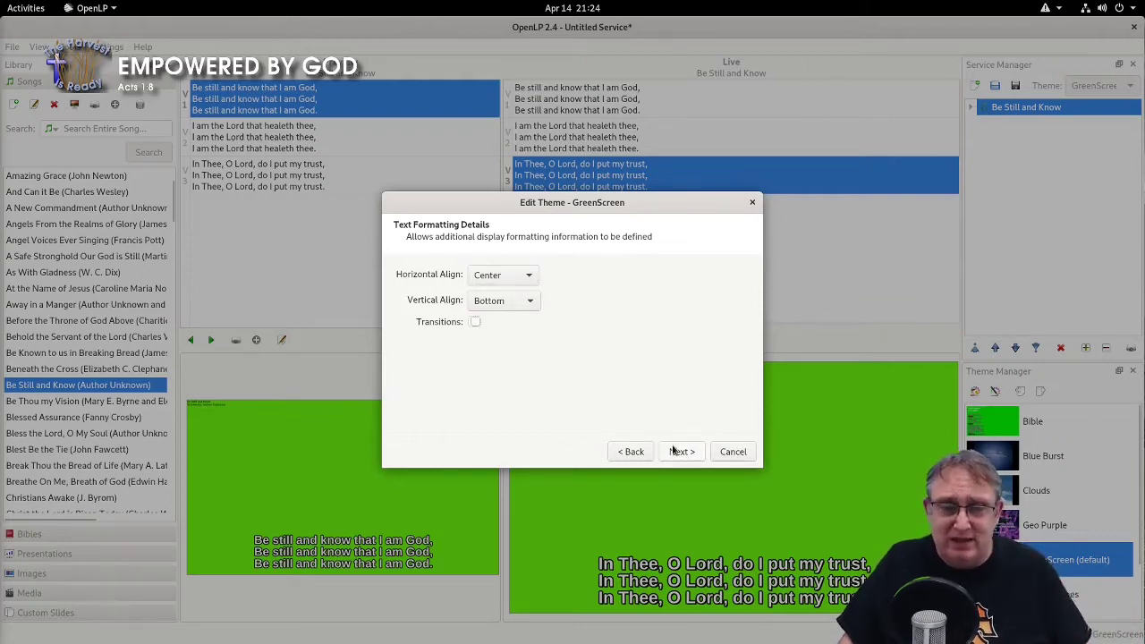
pyautogui.click(475, 321)
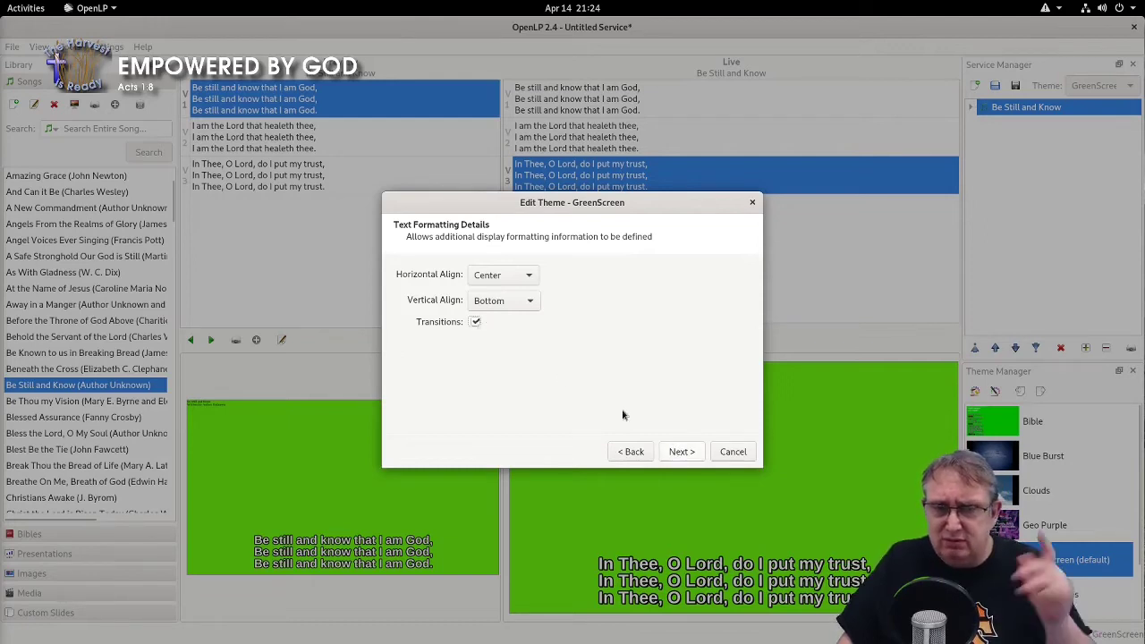
pyautogui.click(682, 451)
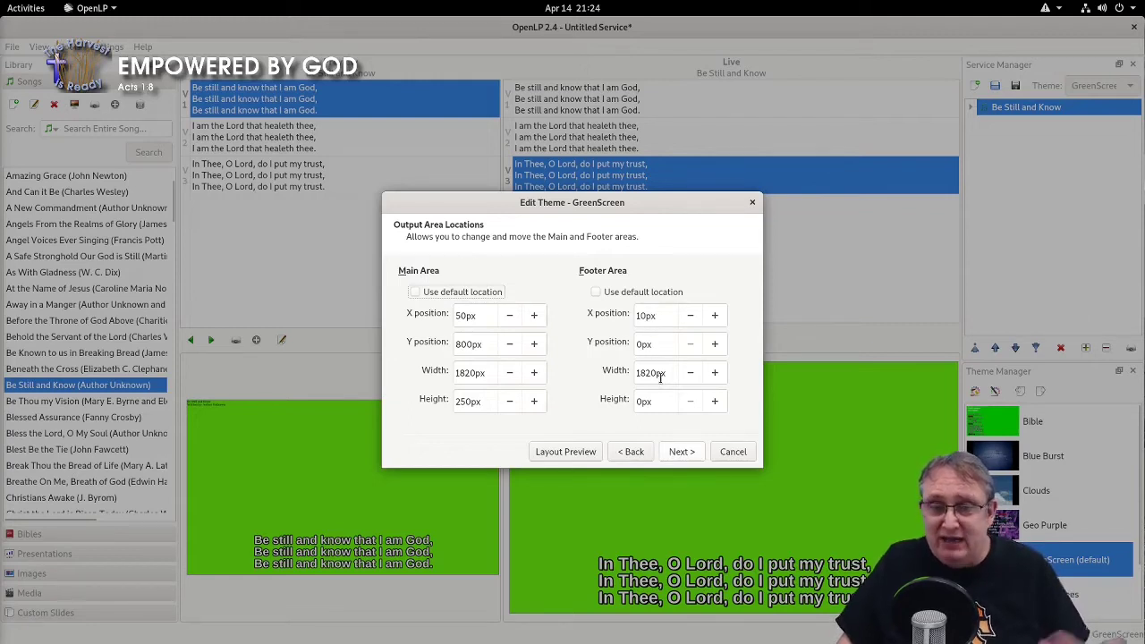
pyautogui.click(687, 453)
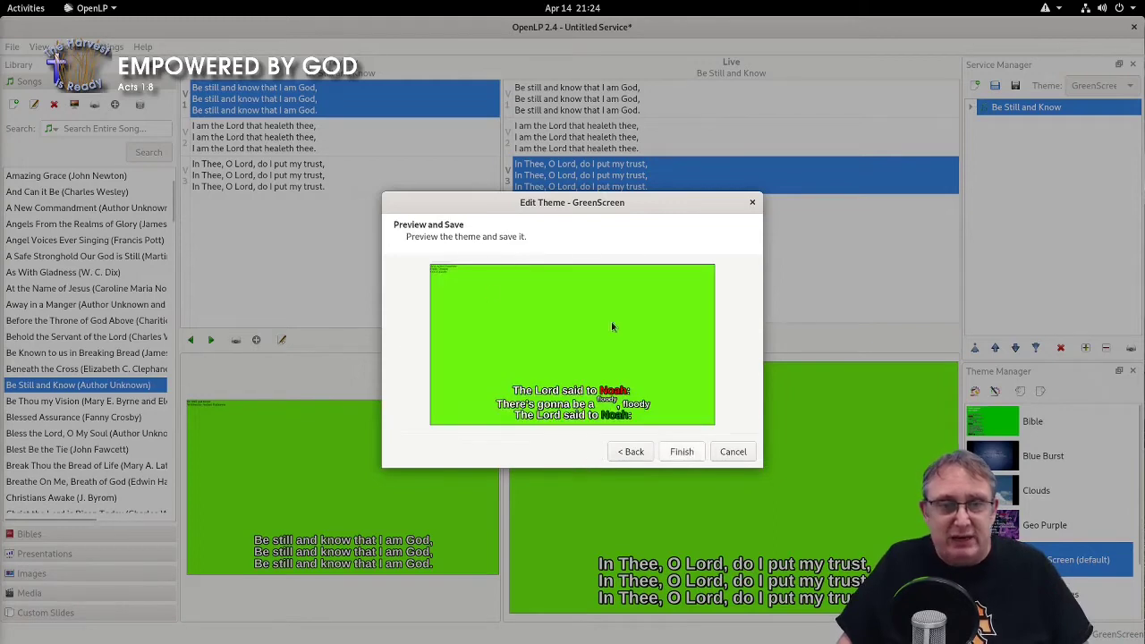
pyautogui.click(681, 451)
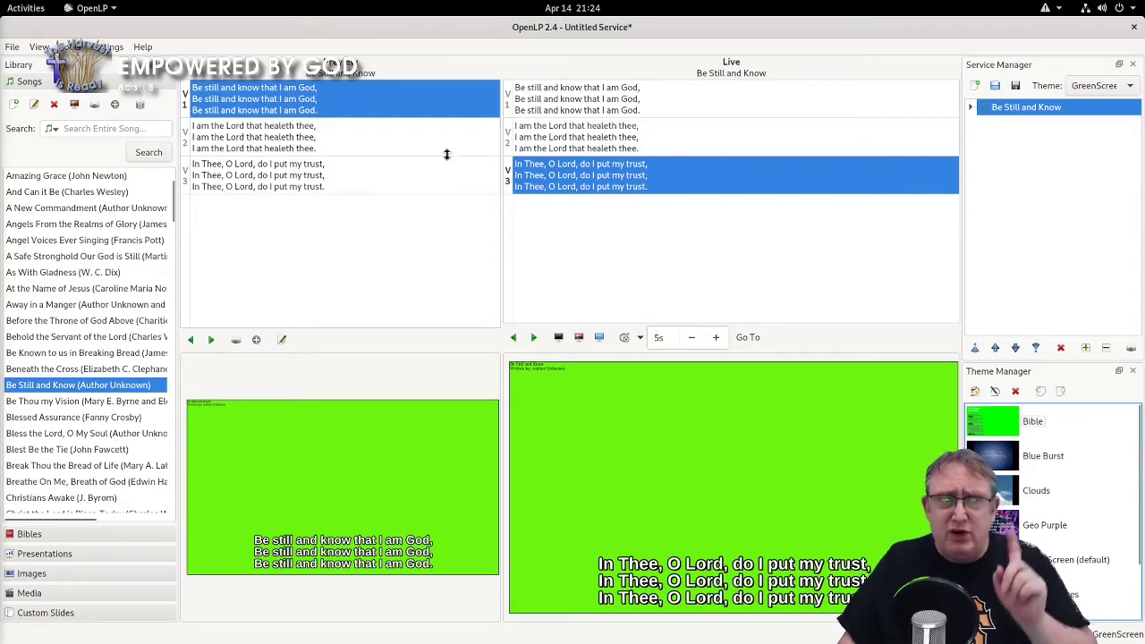
# Check the monitor and display position override in the general OpenLP configuration
pyautogui.click(117, 46)
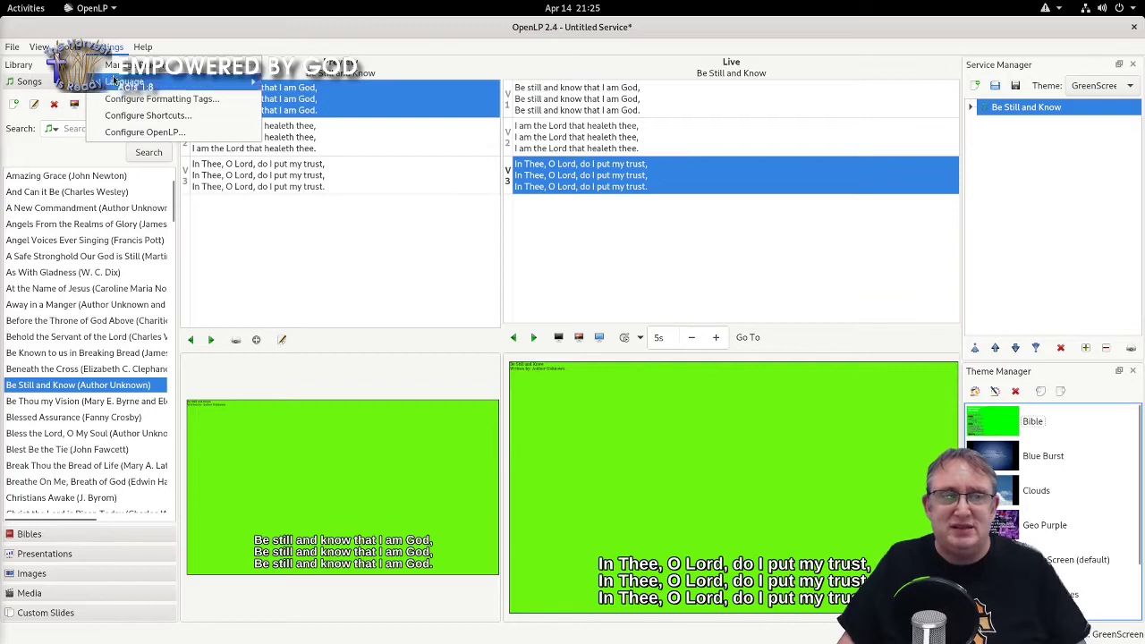
pyautogui.click(139, 132)
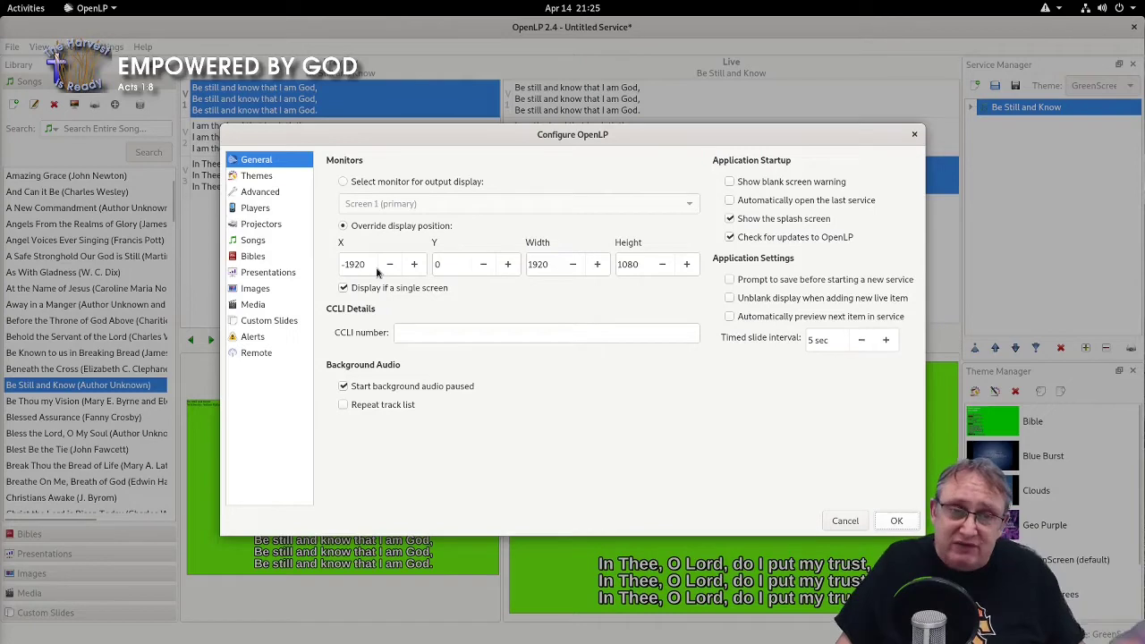
pyautogui.click(899, 524)
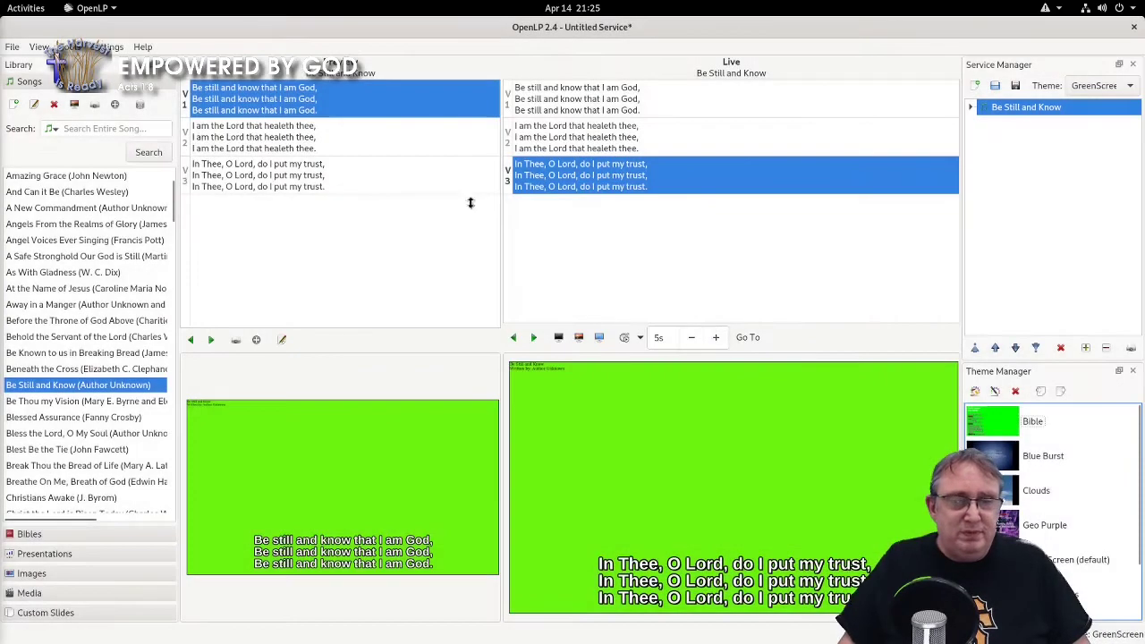
# Check the status and details of the Remote plugin in the plugin manager
pyautogui.click(111, 47)
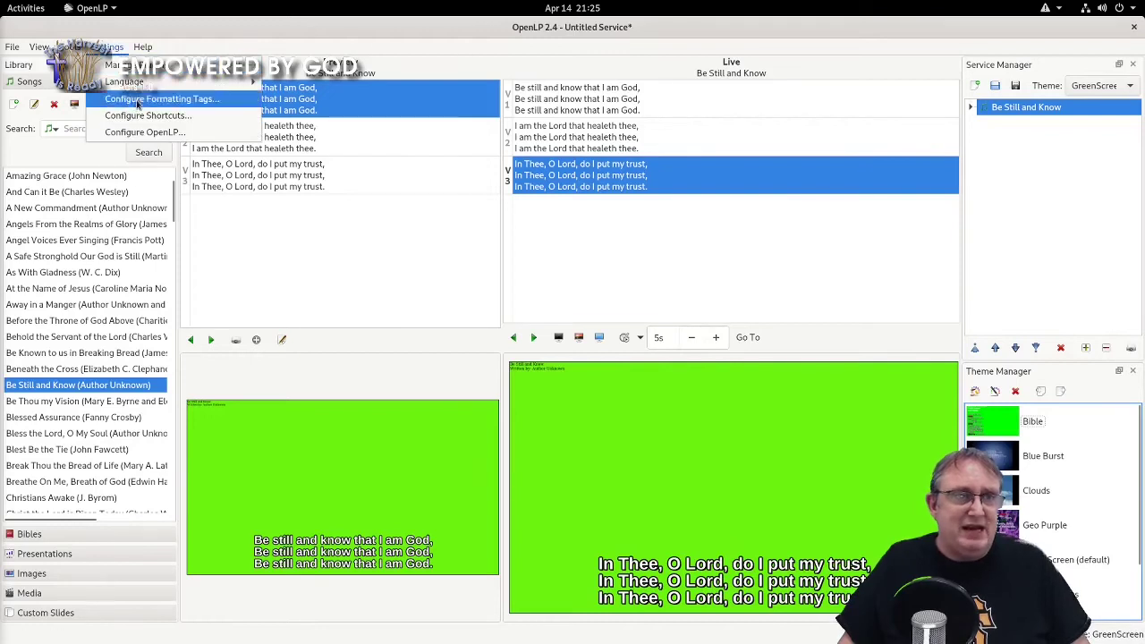
pyautogui.click(118, 64)
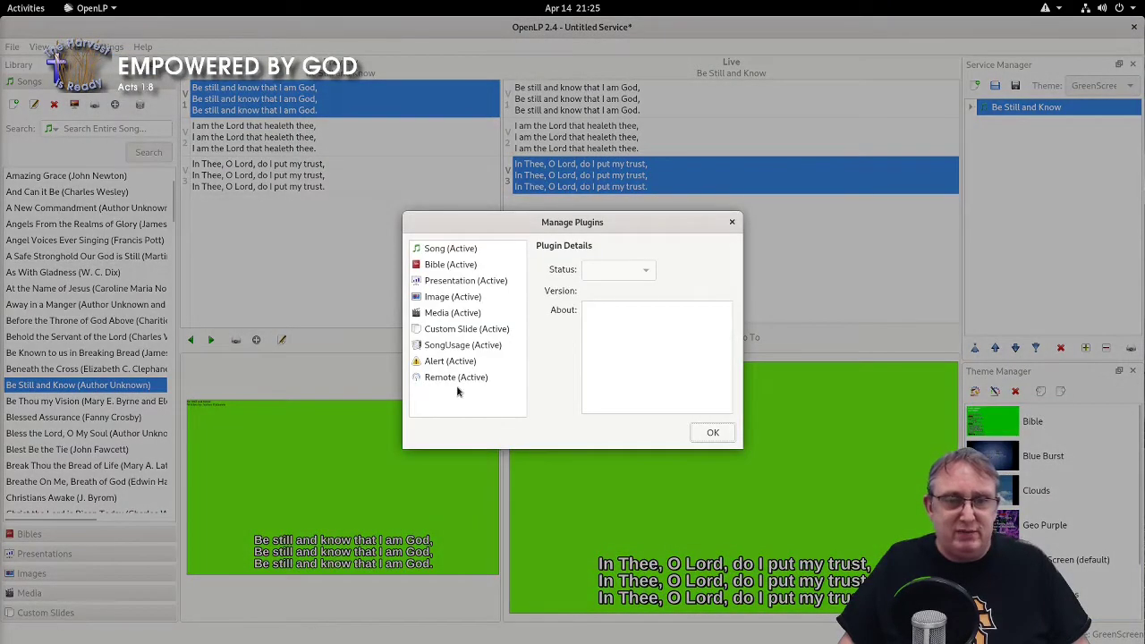
pyautogui.click(456, 377)
pyautogui.click(713, 433)
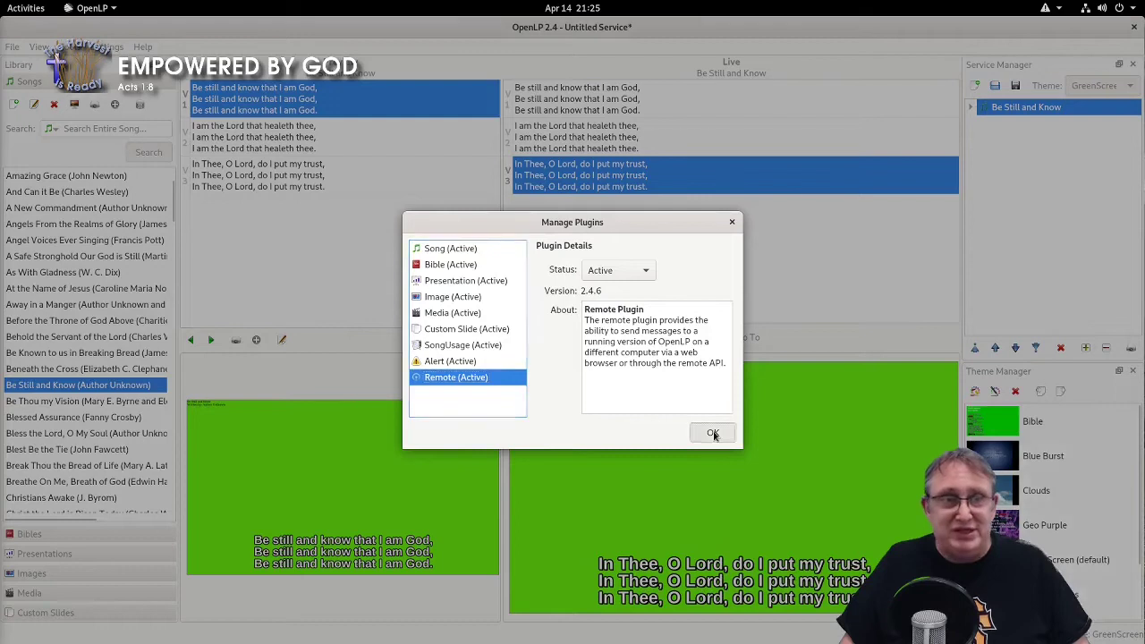
# Copy the HTTP live view URL from the Remote settings and close the configuration
pyautogui.click(111, 49)
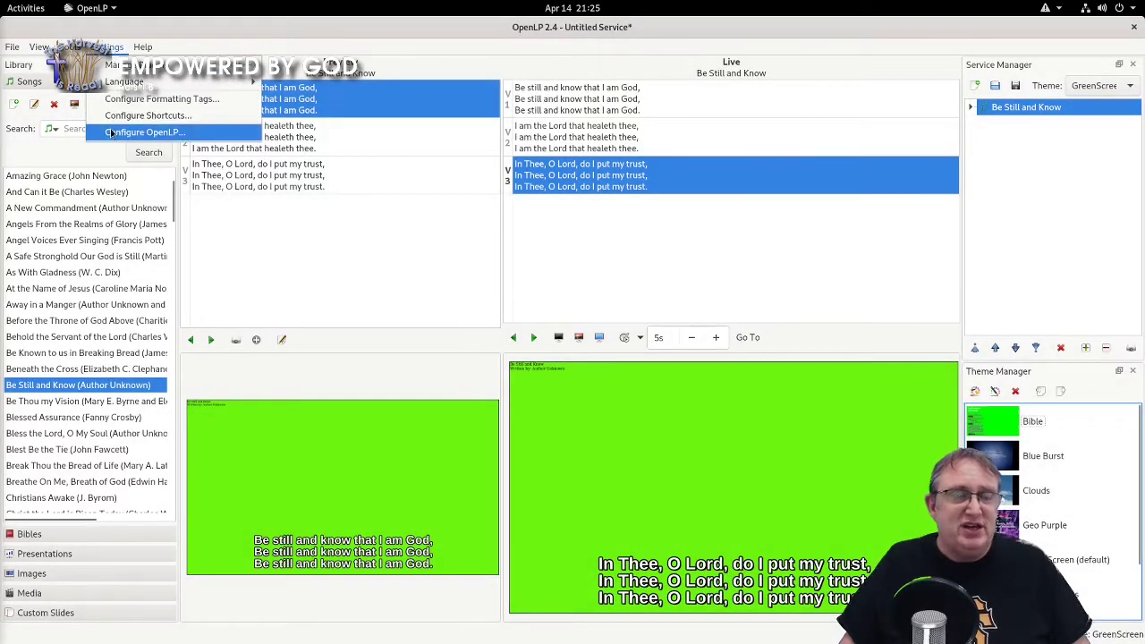
pyautogui.click(111, 131)
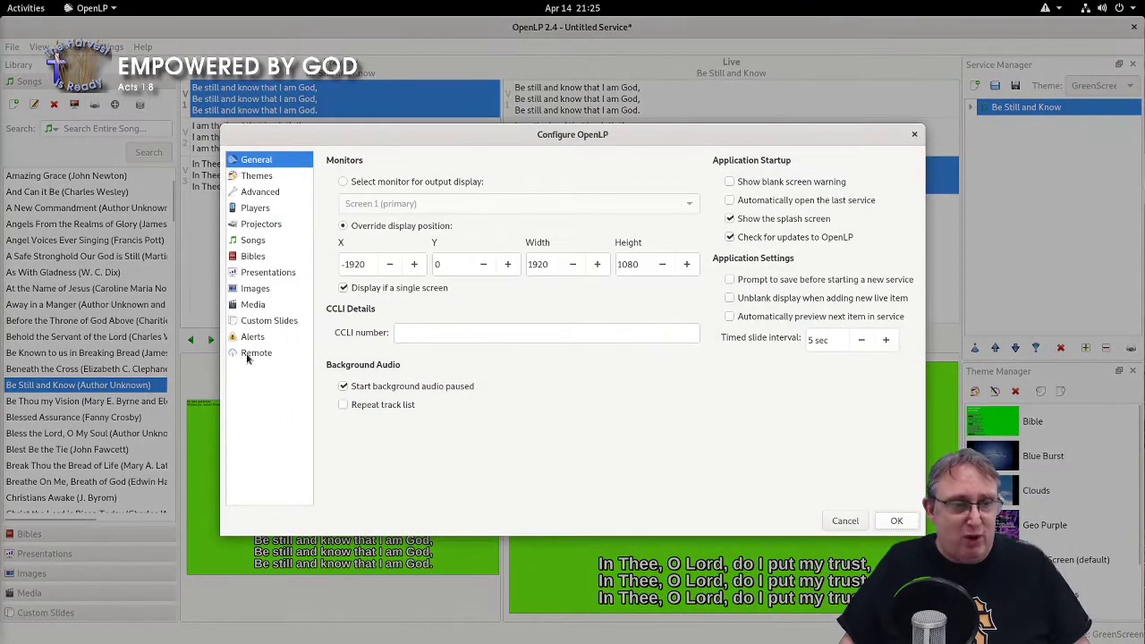
pyautogui.click(249, 354)
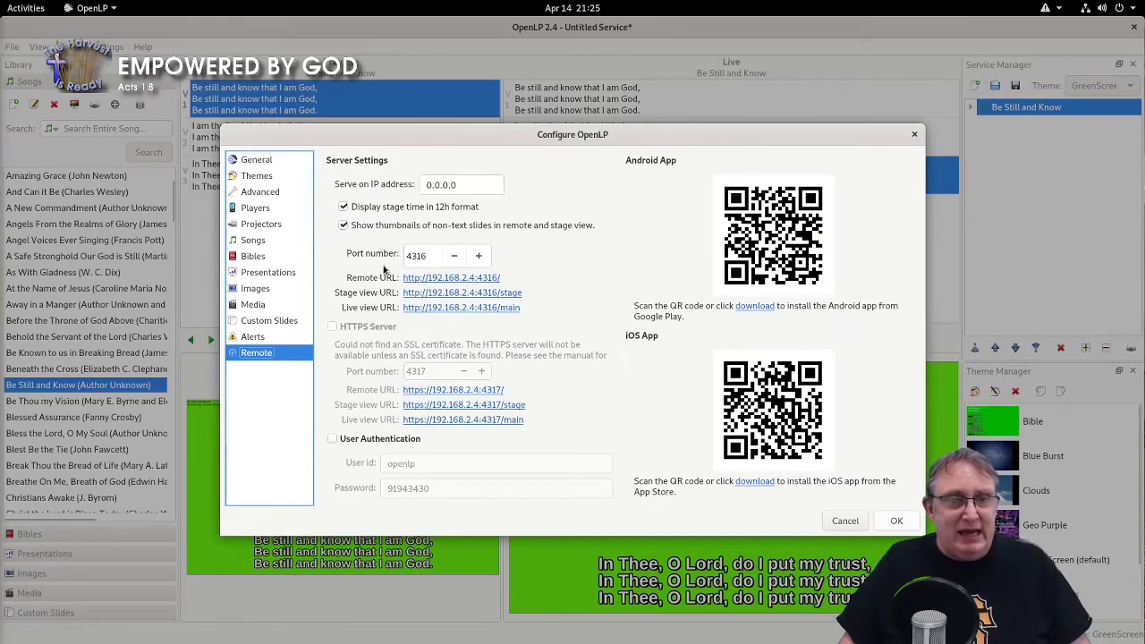
pyautogui.rightClick(490, 310)
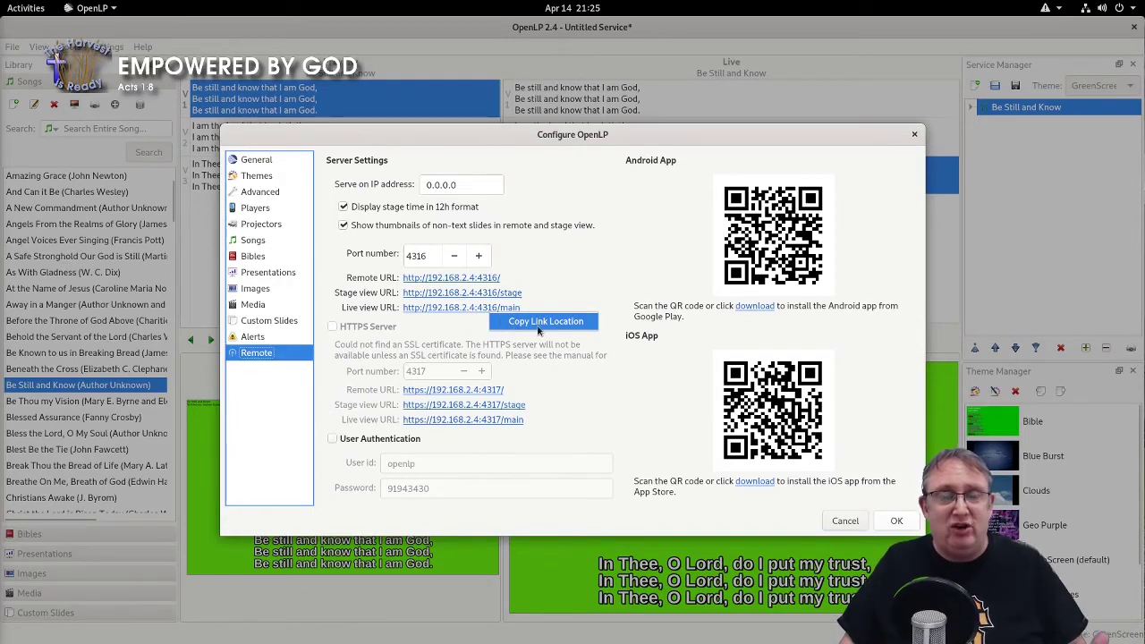
pyautogui.click(537, 327)
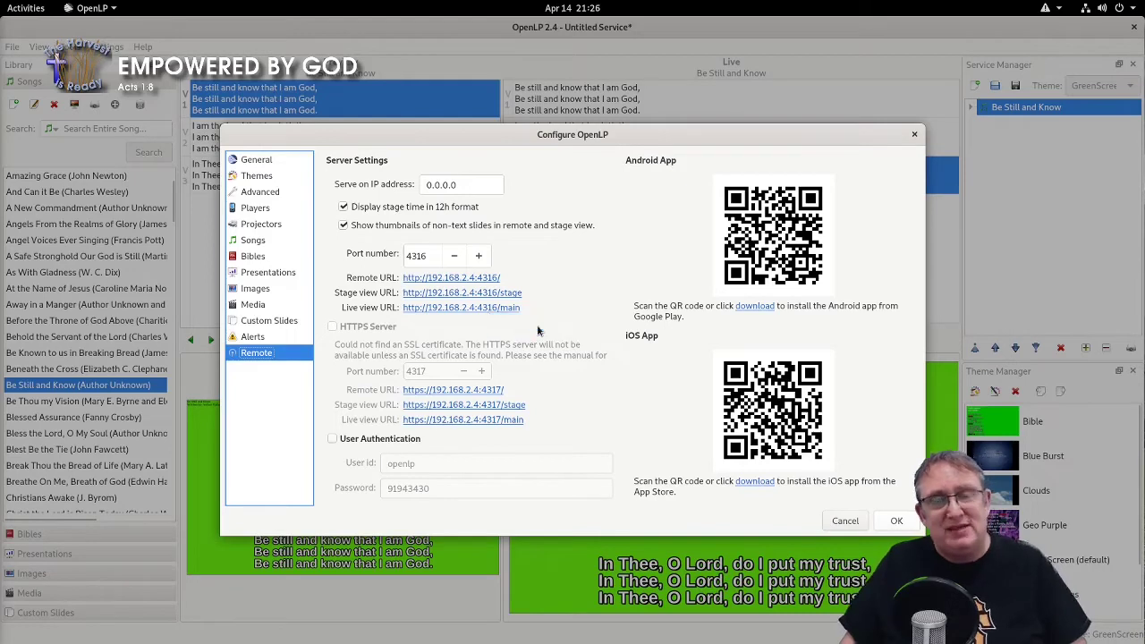
pyautogui.click(914, 134)
# Minimize the OpenLP window and open a new OBS Studio window
pyautogui.rightClick(824, 20)
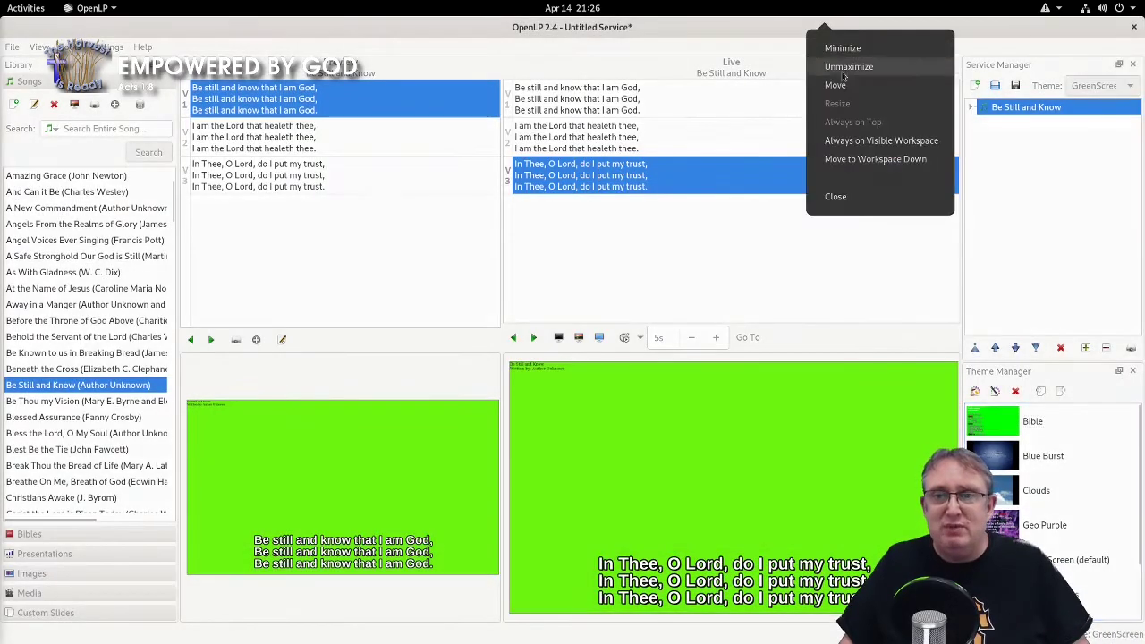
pyautogui.press('Escape')
pyautogui.press('super+h')
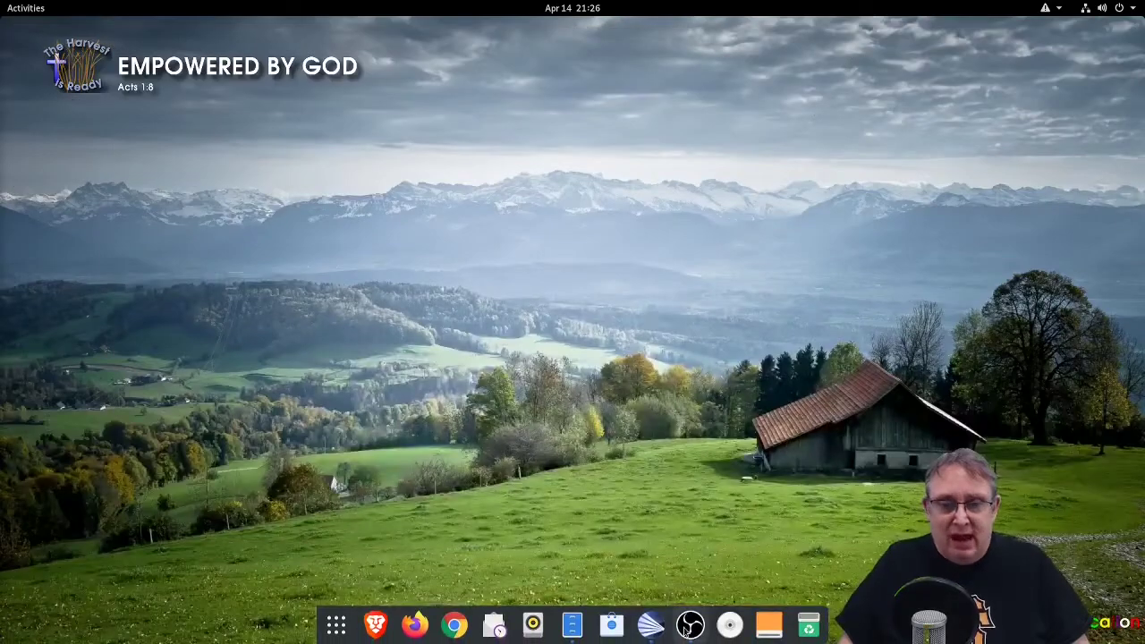
pyautogui.rightClick(689, 624)
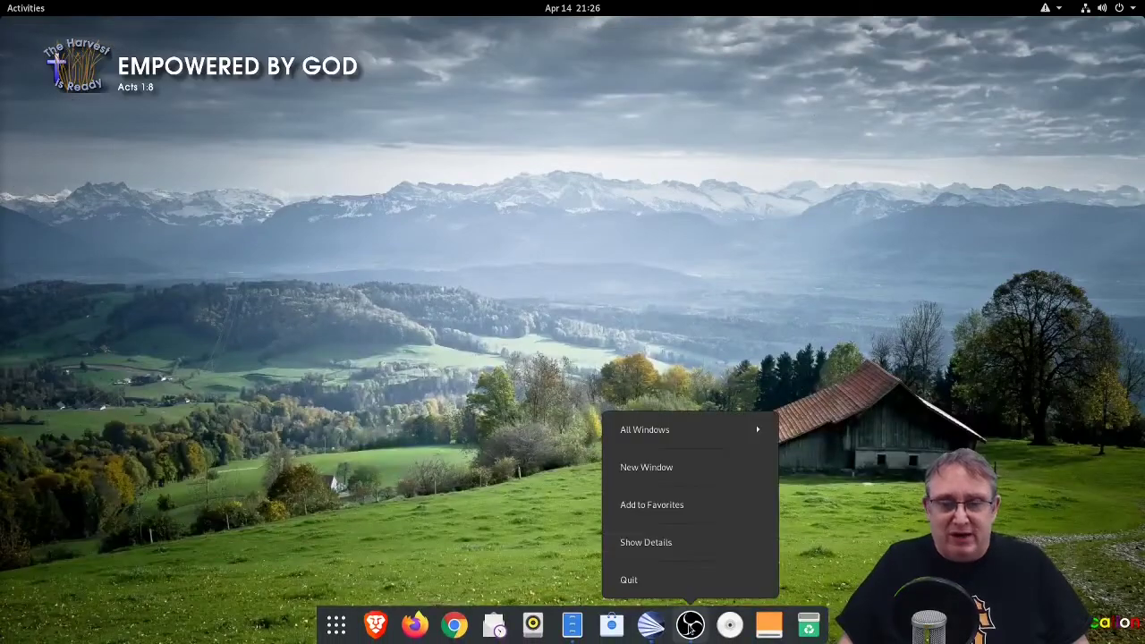
pyautogui.click(652, 469)
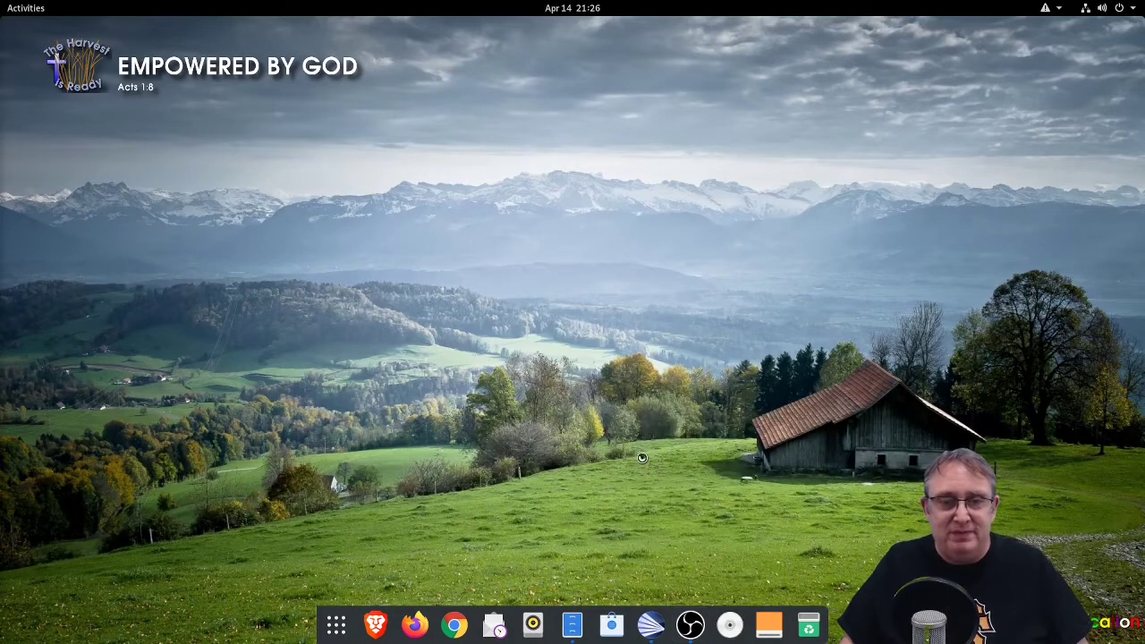
# Create a new scene collection named "OpenLp lower third"
pyautogui.click(211, 52)
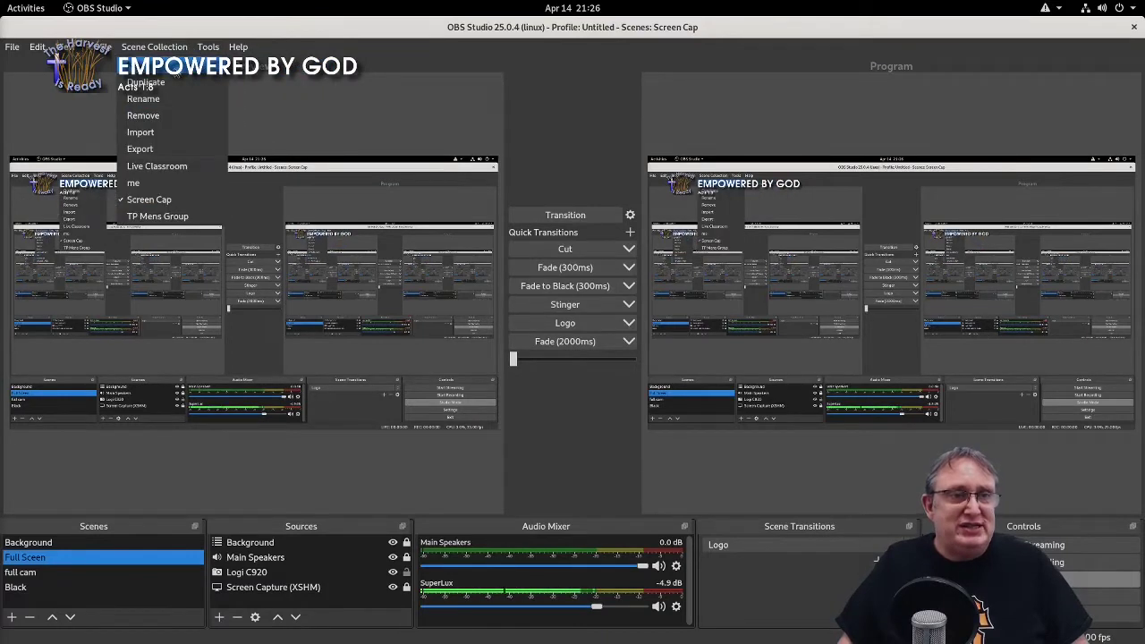
pyautogui.click(170, 67)
pyautogui.write('OpenLp lower third')
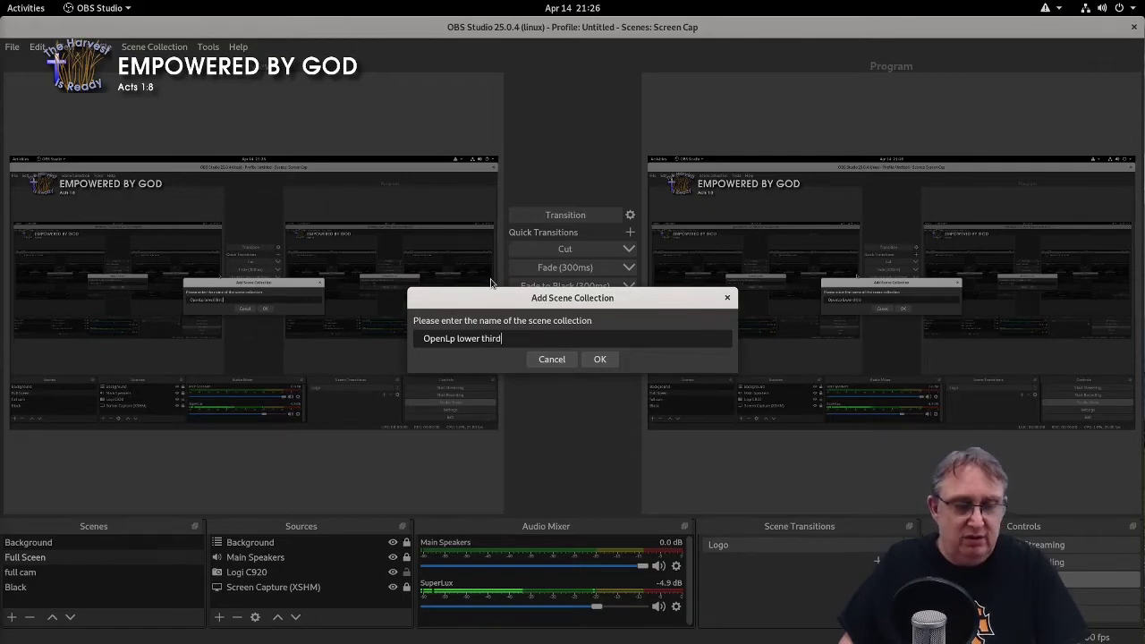
pyautogui.press('Return')
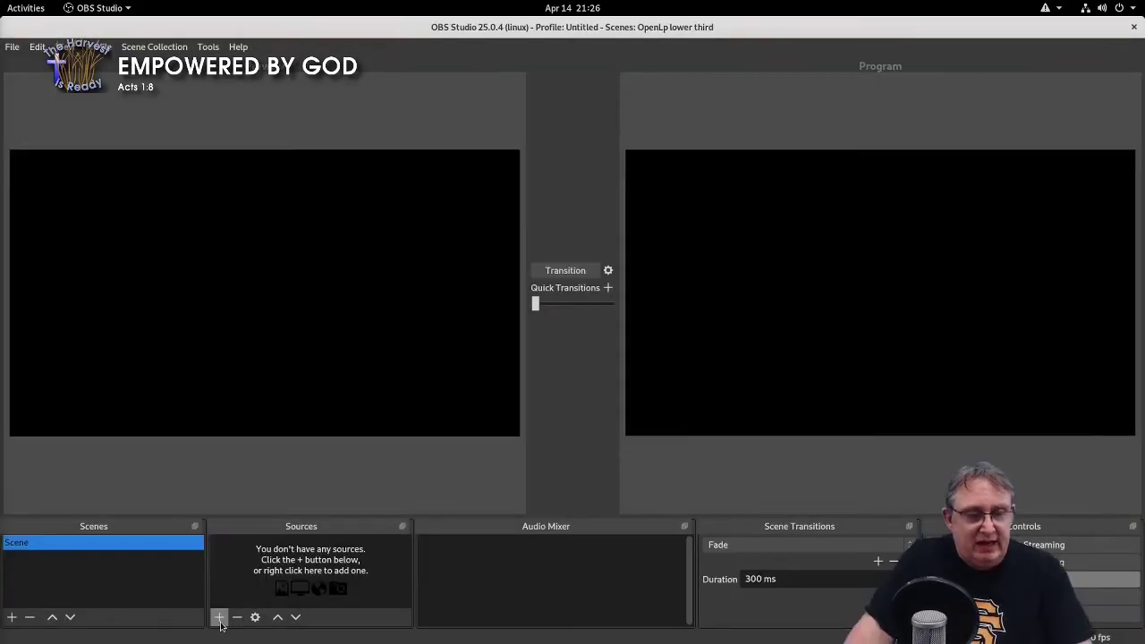
# Add a new VLC Video Source with the default name to the scene
pyautogui.click(220, 622)
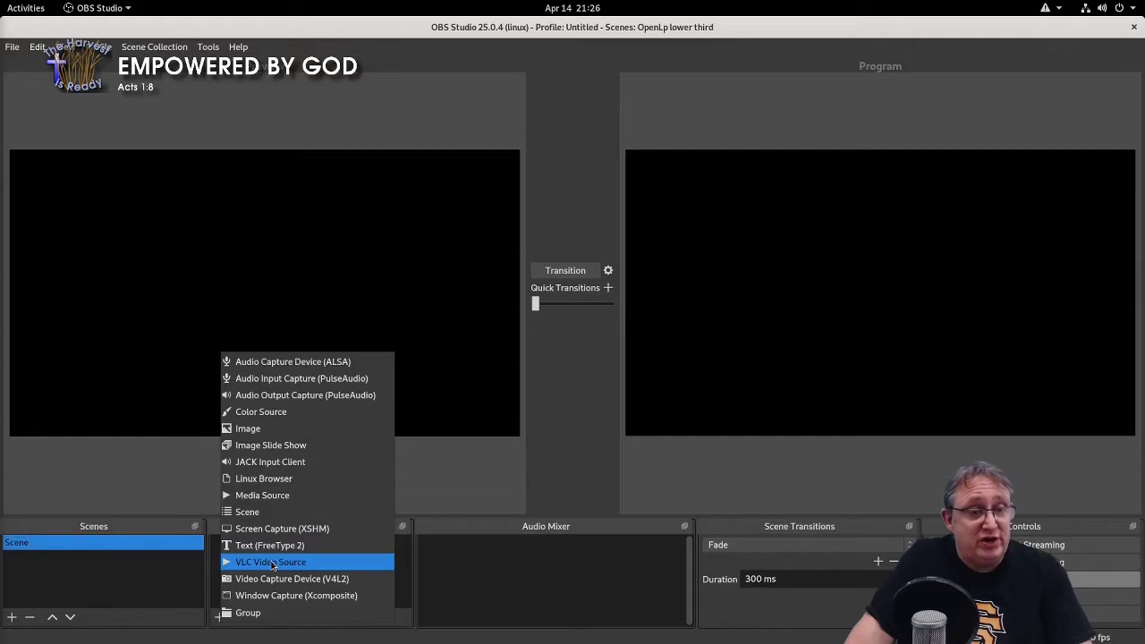
pyautogui.click(273, 563)
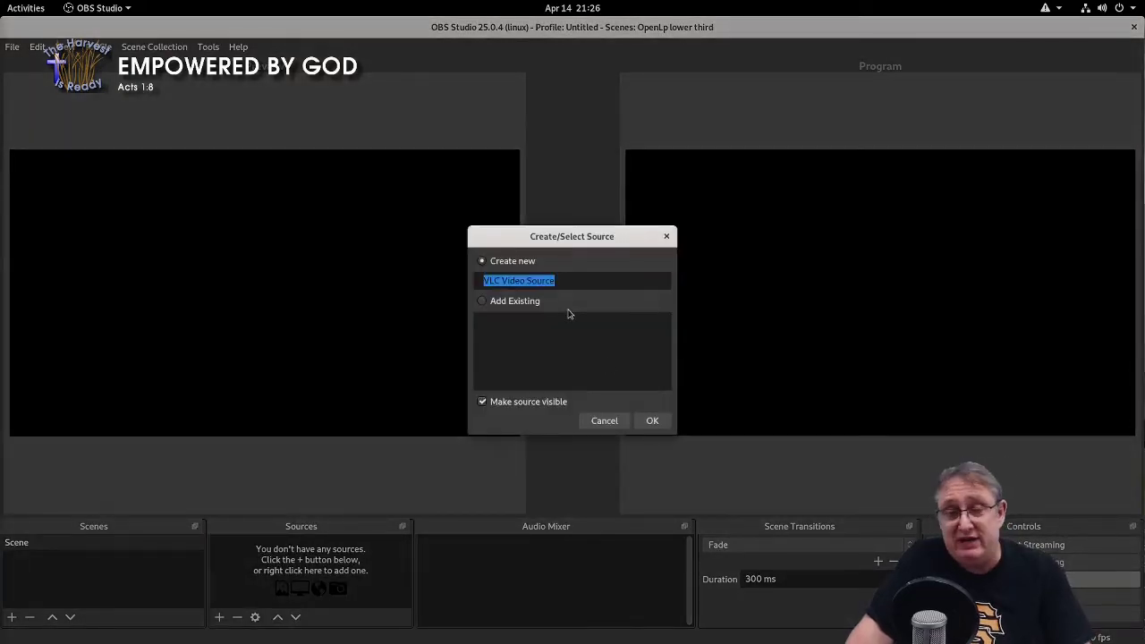
pyautogui.click(652, 422)
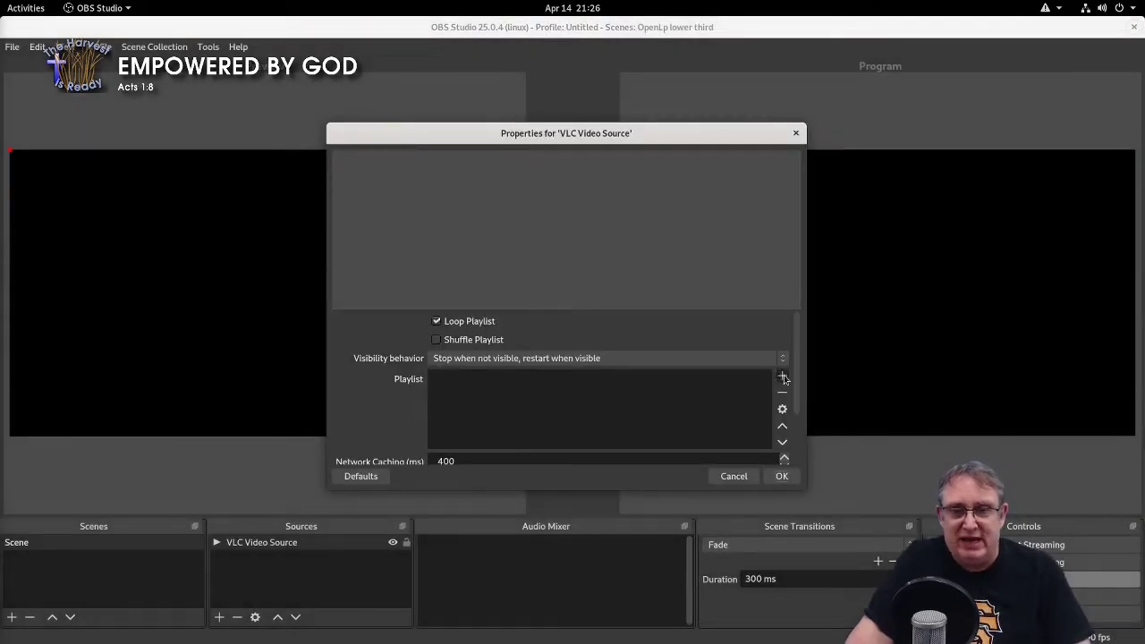
# Add the 4K Purple Space background video from the OBS backgrounds folder to the VLC source's playlist
pyautogui.click(782, 378)
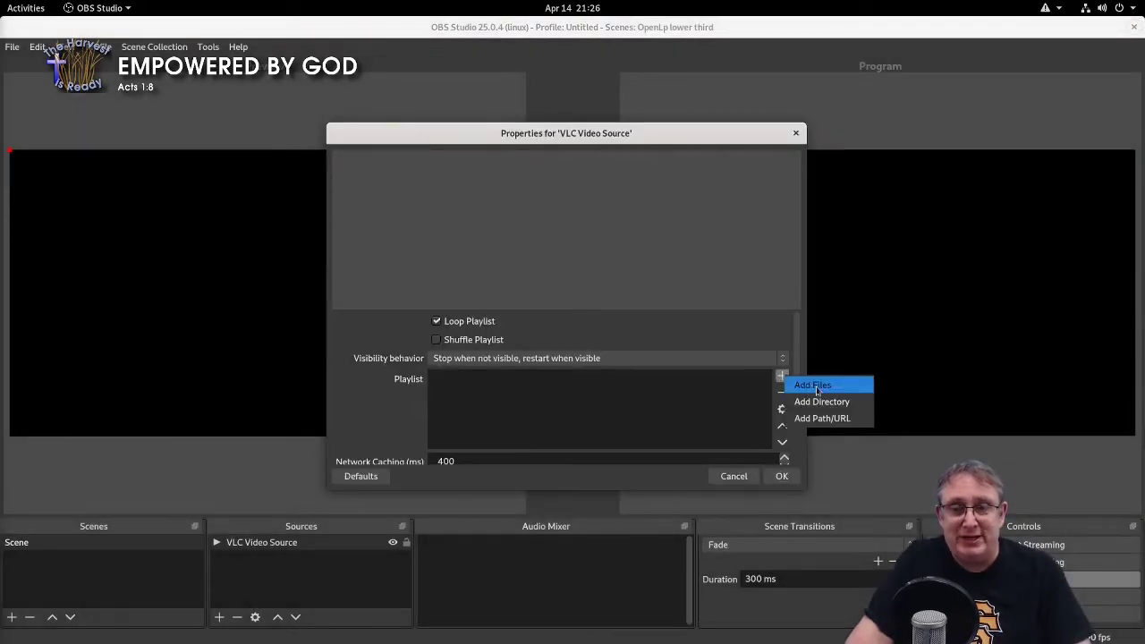
pyautogui.click(824, 387)
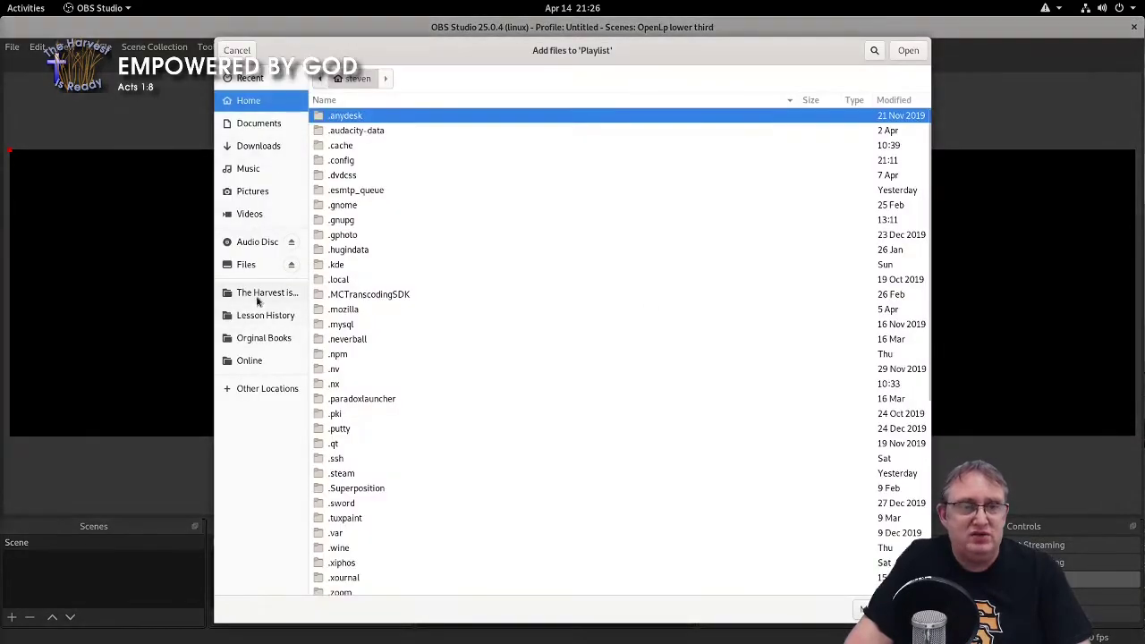
pyautogui.click(258, 299)
pyautogui.doubleClick(340, 175)
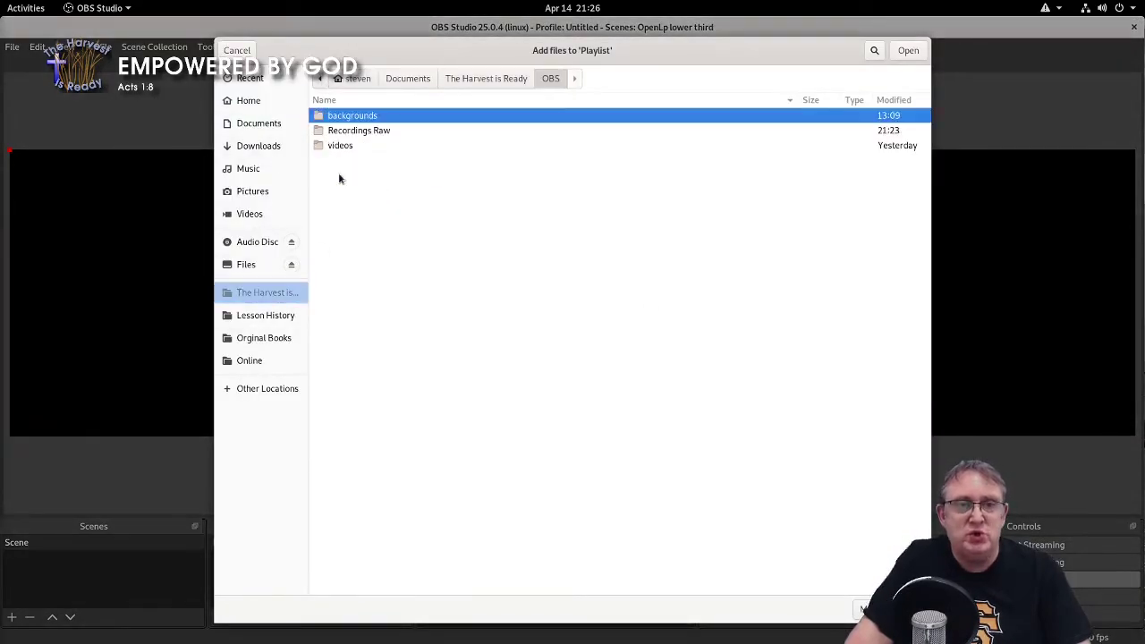
pyautogui.doubleClick(353, 116)
pyautogui.doubleClick(353, 116)
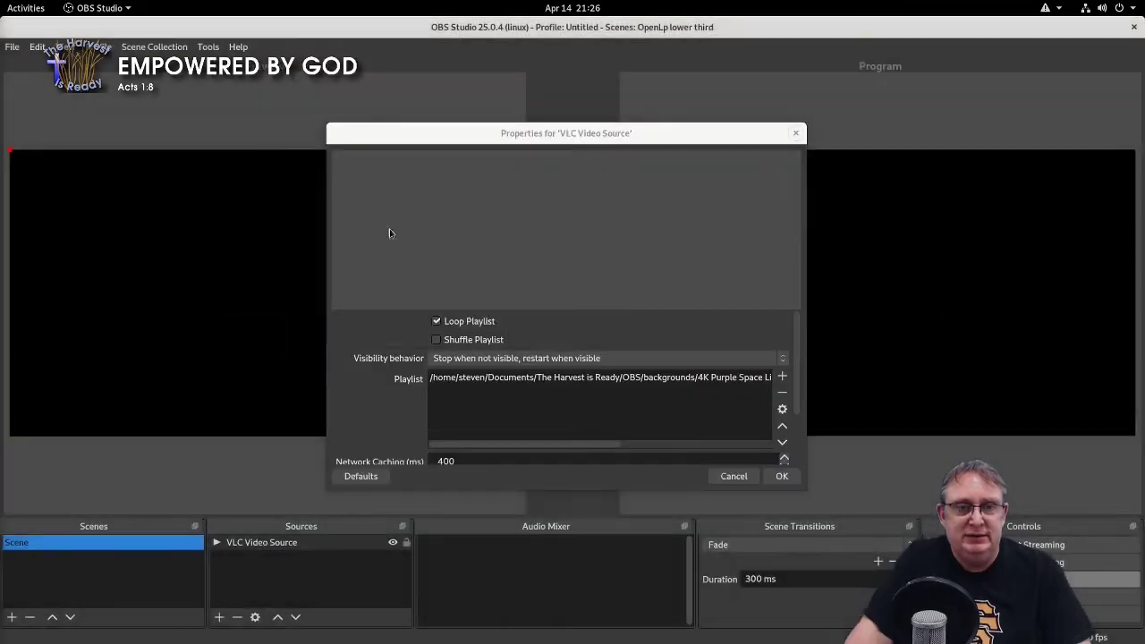
# Set the VLC source's visibility behavior to "Always play even when not visible" and accept its properties
pyautogui.click(449, 359)
pyautogui.click(455, 403)
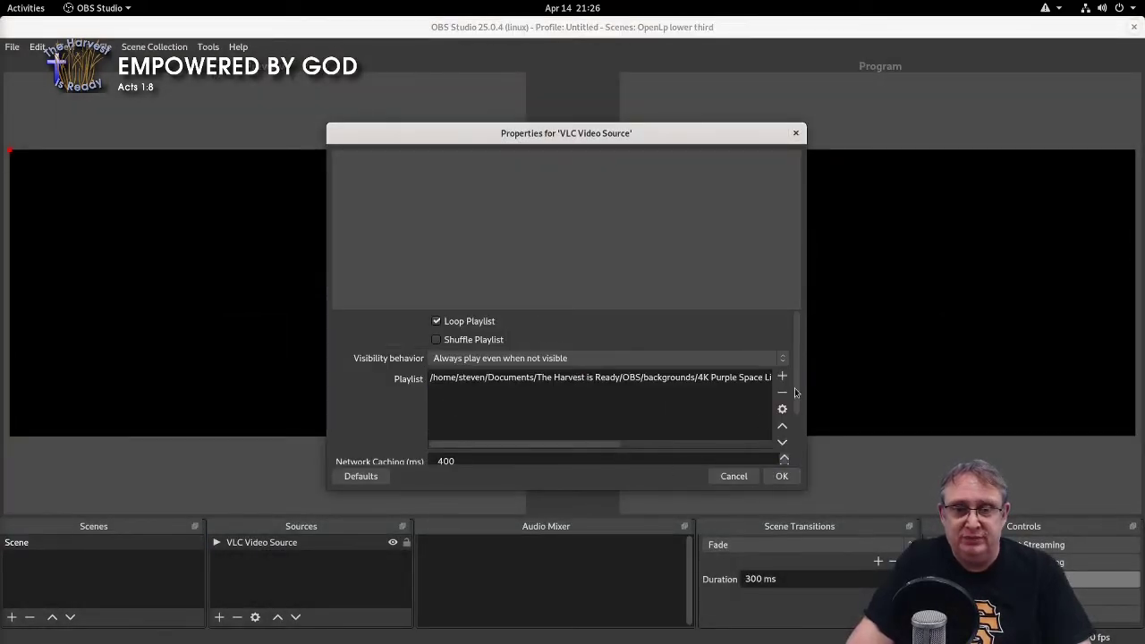
pyautogui.scroll(-3, 791, 394)
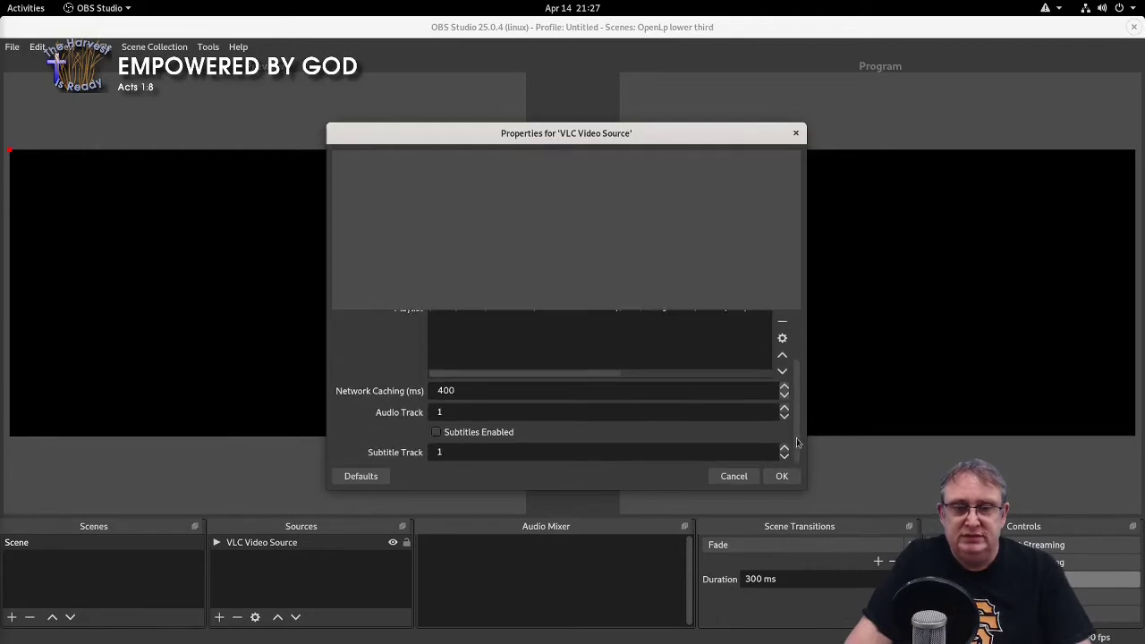
pyautogui.scroll(3, 789, 382)
pyautogui.click(778, 479)
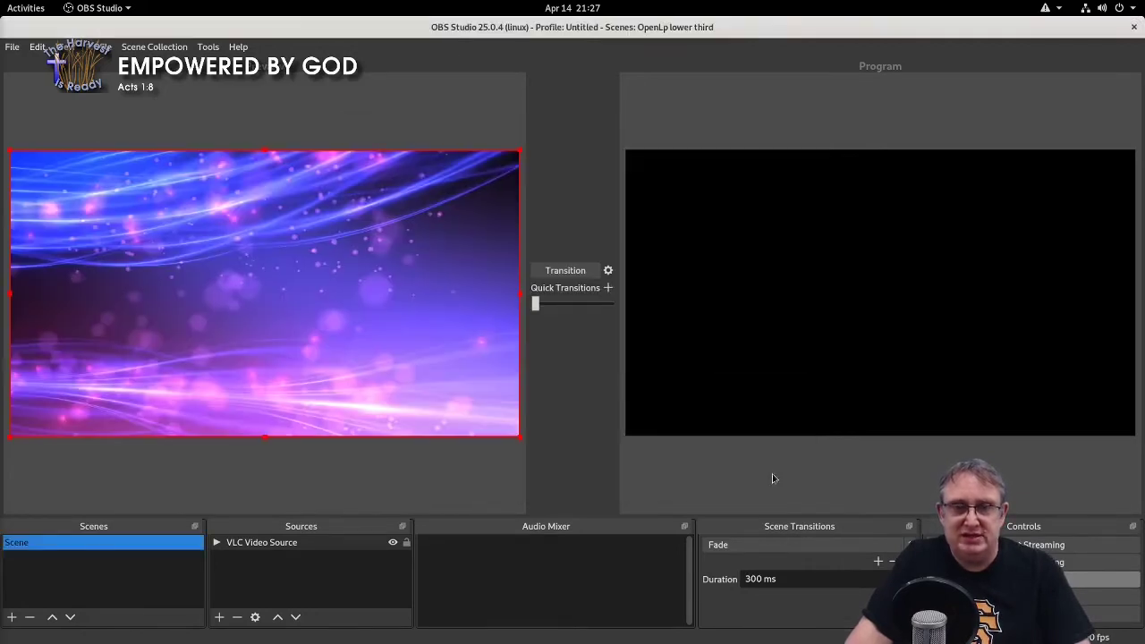
pyautogui.click(219, 617)
pyautogui.click(314, 478)
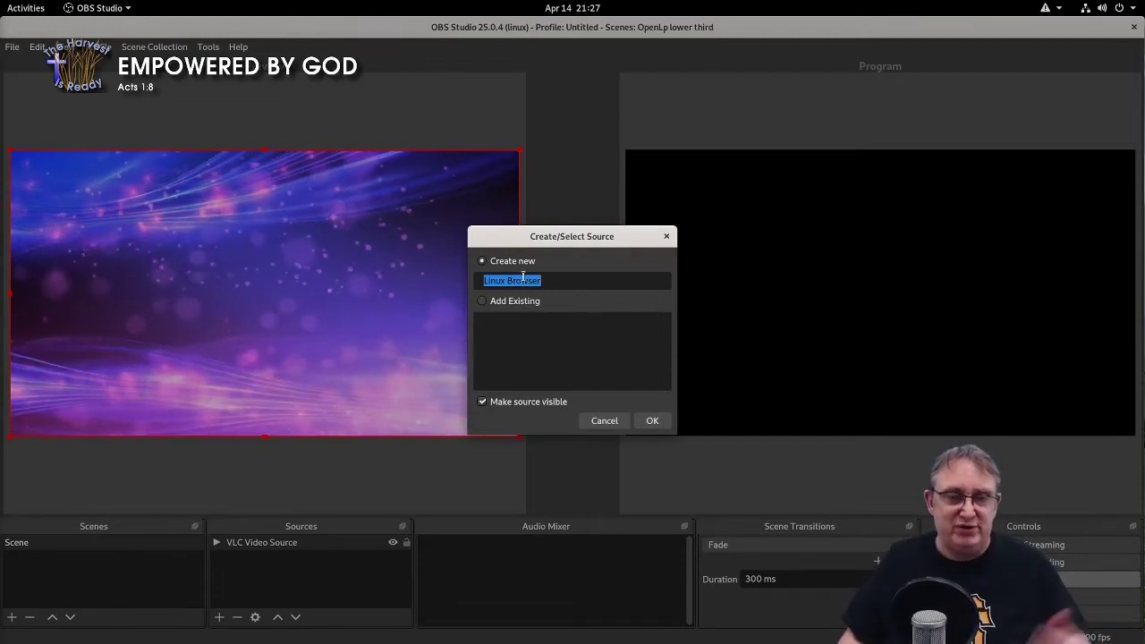
pyautogui.click(652, 420)
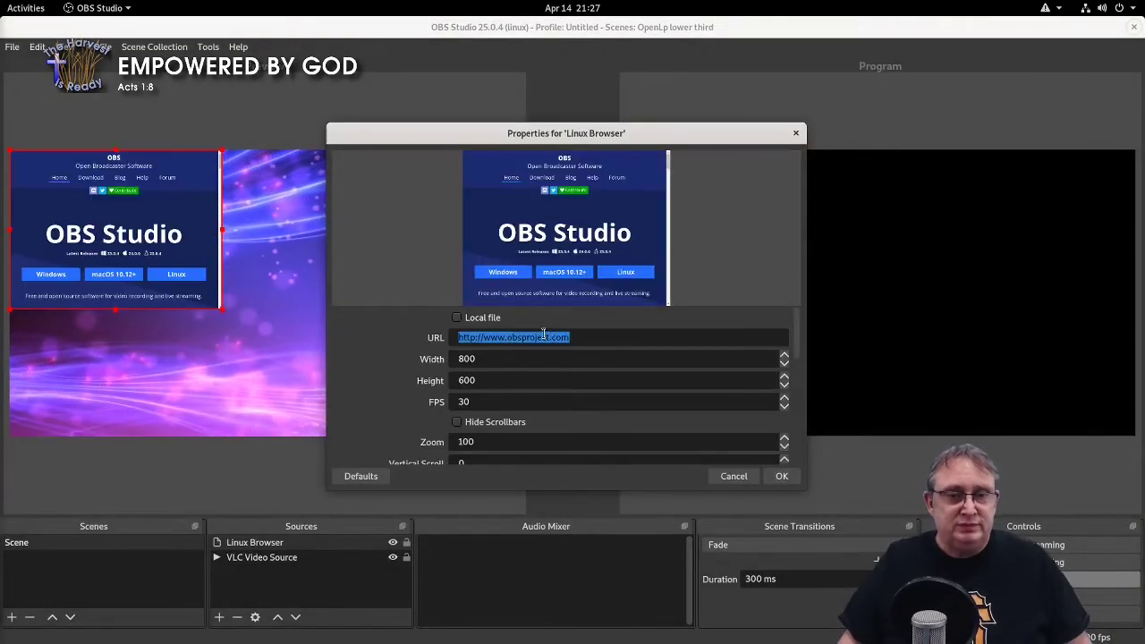
pyautogui.rightClick(543, 334)
pyautogui.click(572, 426)
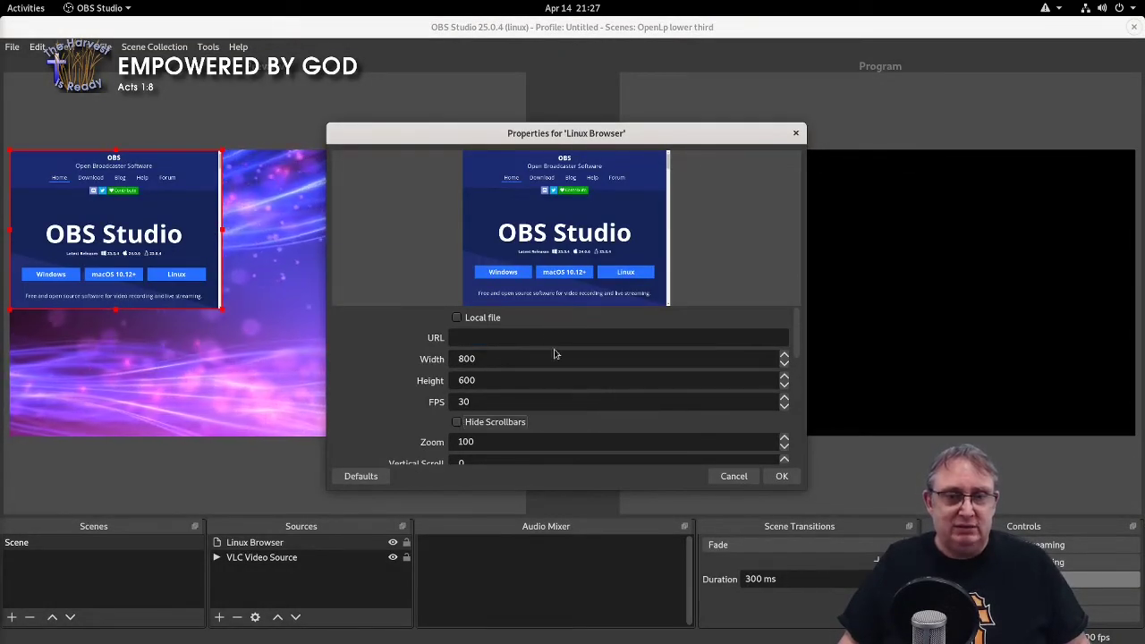
pyautogui.rightClick(536, 334)
pyautogui.click(570, 410)
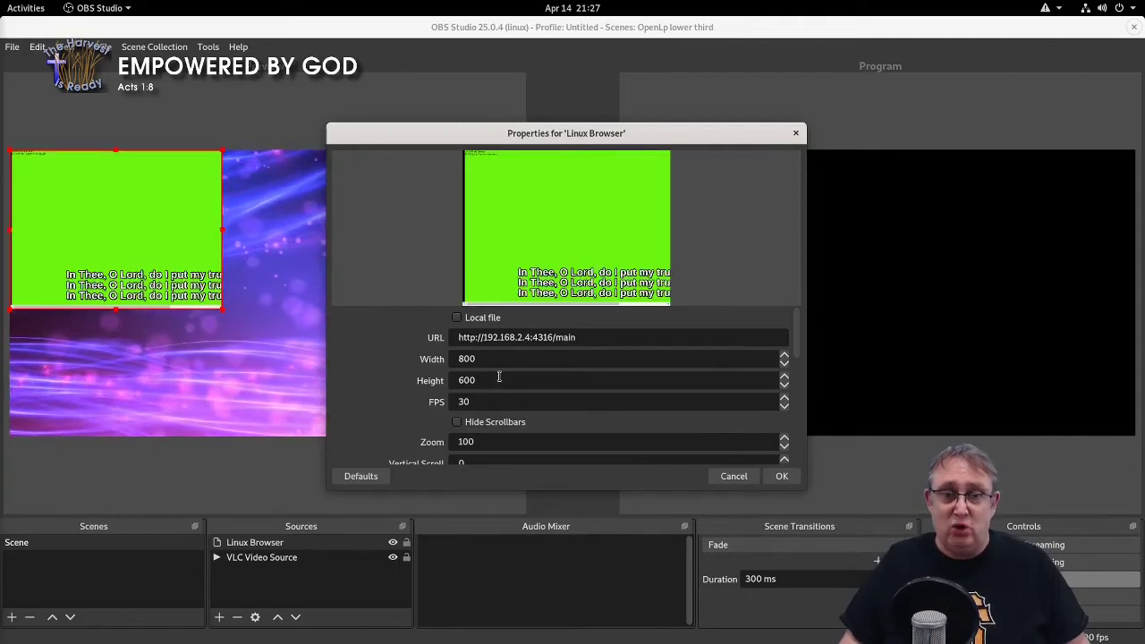
# Set the browser source's size to 1920 by 1080, hide its scrollbars and accept the properties
pyautogui.moveTo(493, 363); pyautogui.dragTo(452, 360)
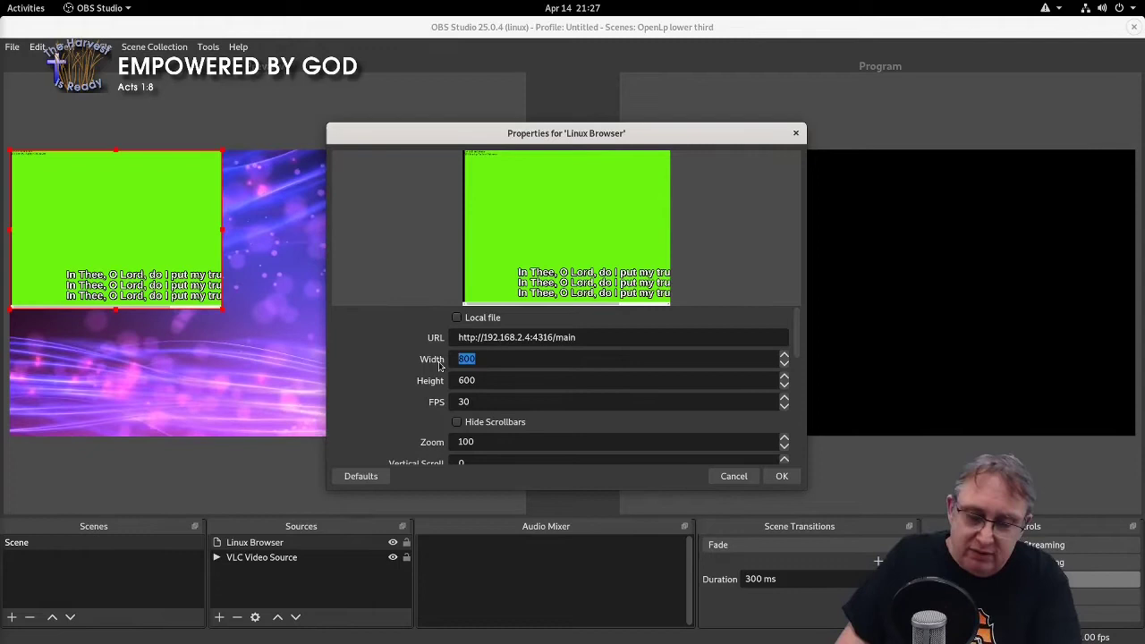
pyautogui.write('1920')
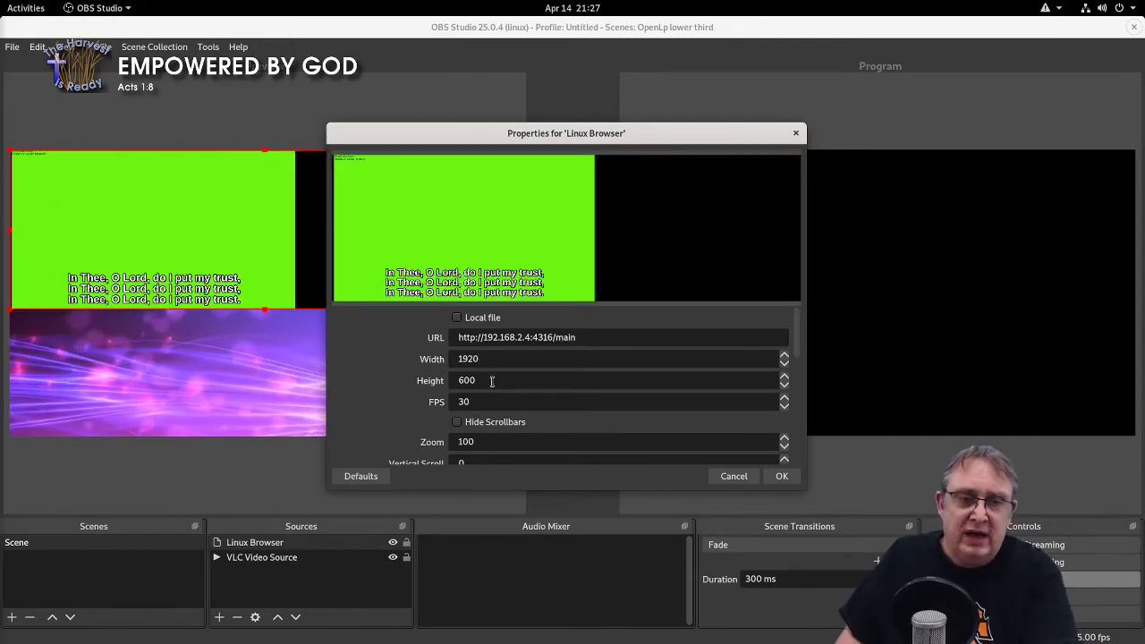
pyautogui.moveTo(491, 382); pyautogui.dragTo(451, 382)
pyautogui.write('1080')
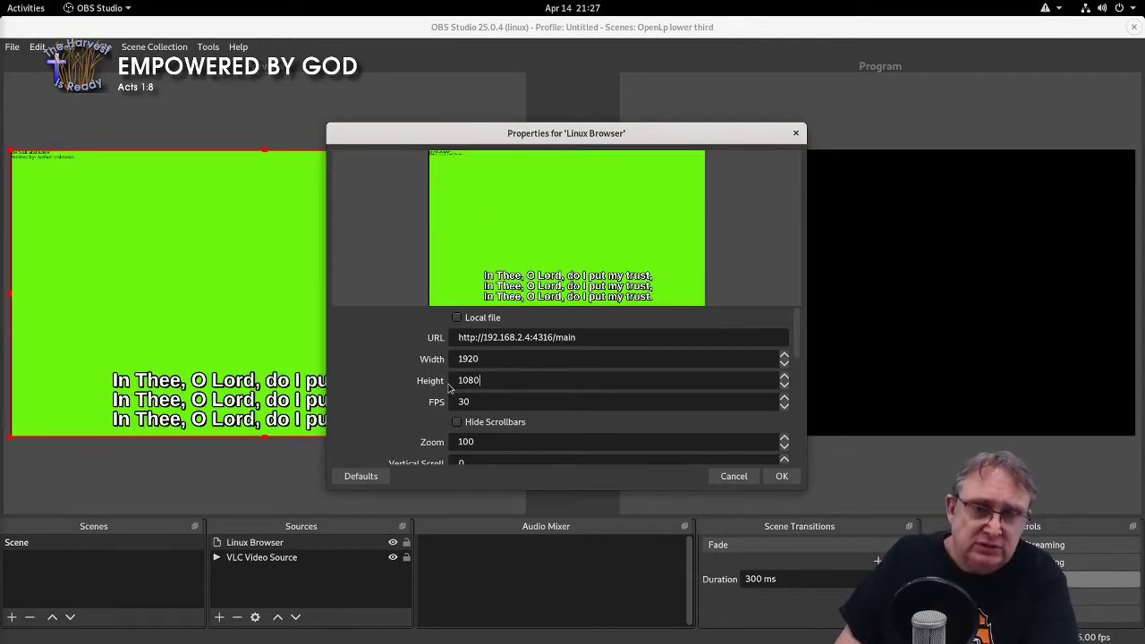
pyautogui.scroll(-1, 519, 391)
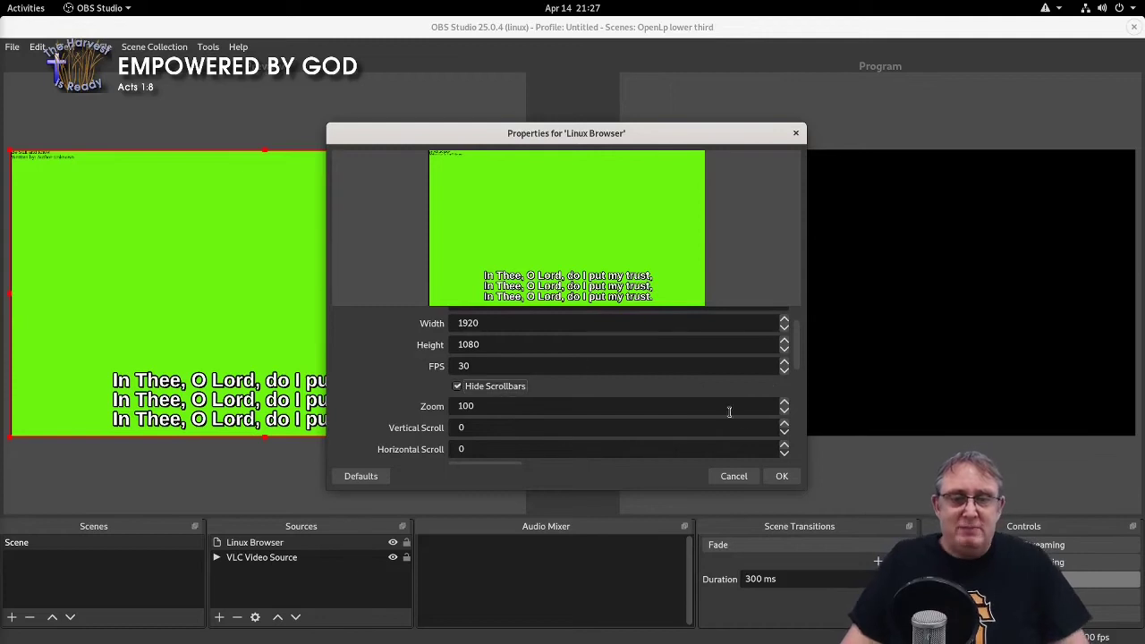
pyautogui.click(784, 476)
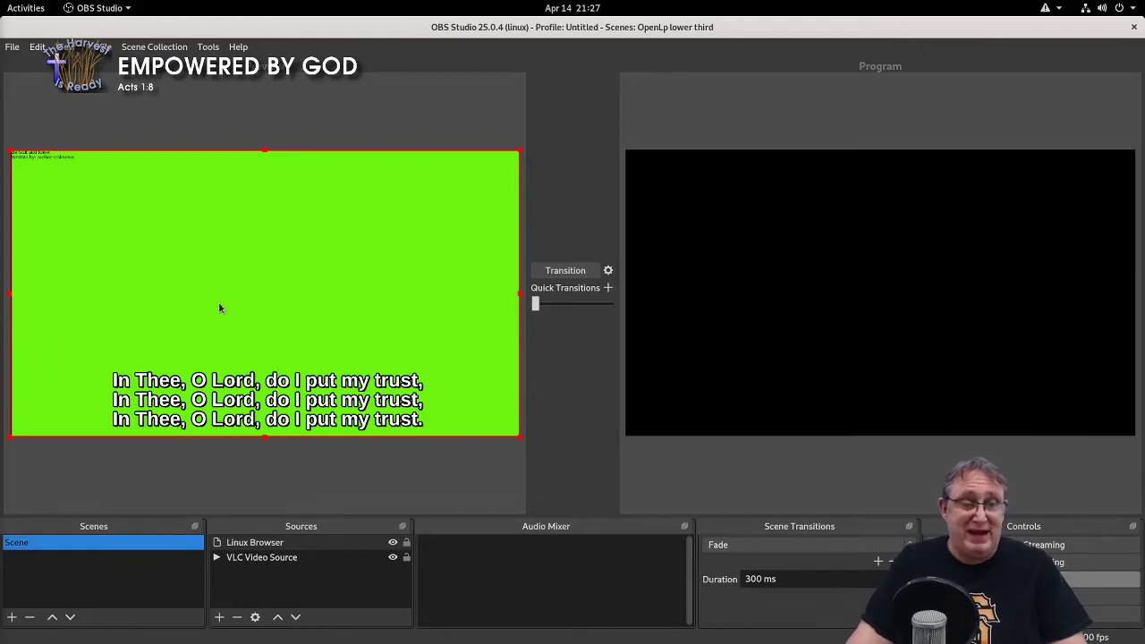
# Apply a Chroma Key filter with the default name and green key color to the Linux Browser source
pyautogui.click(276, 545)
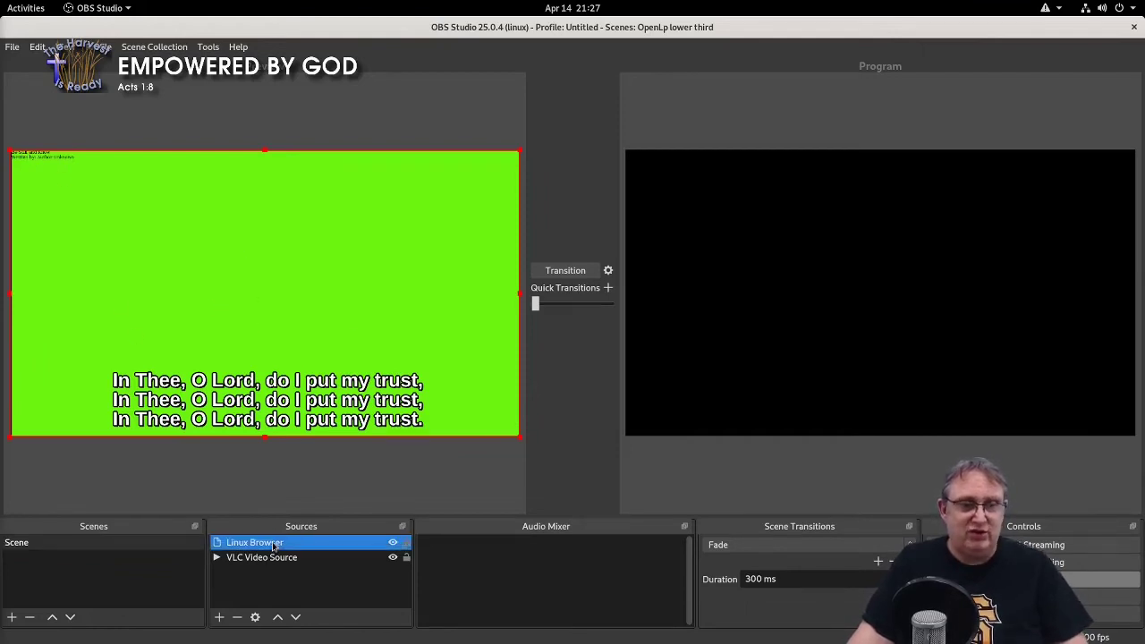
pyautogui.rightClick(269, 548)
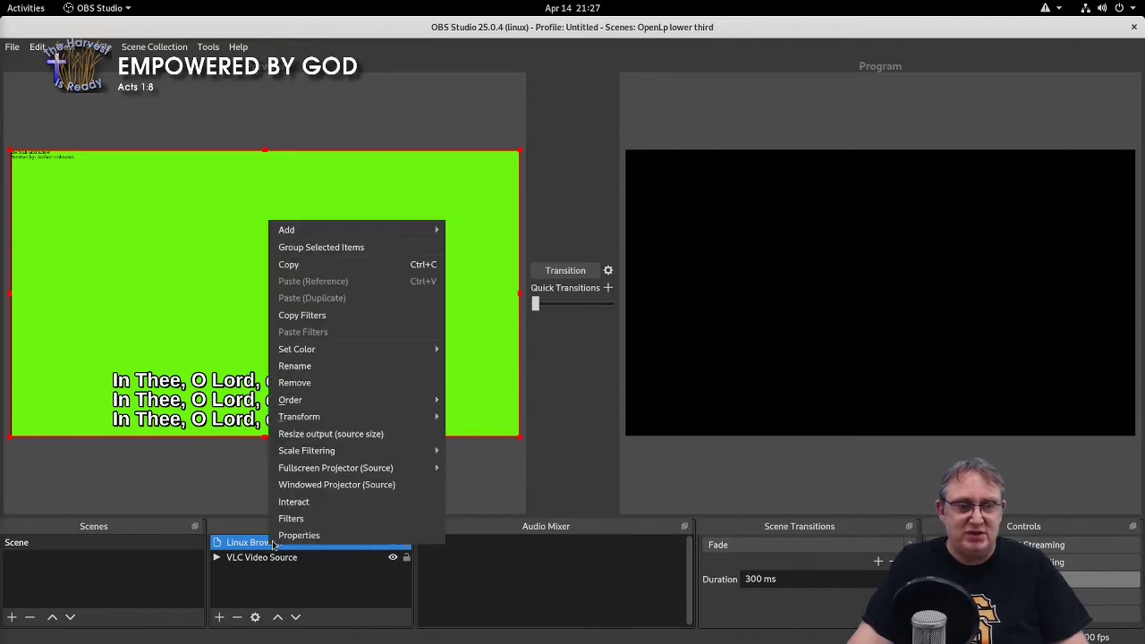
pyautogui.click(290, 519)
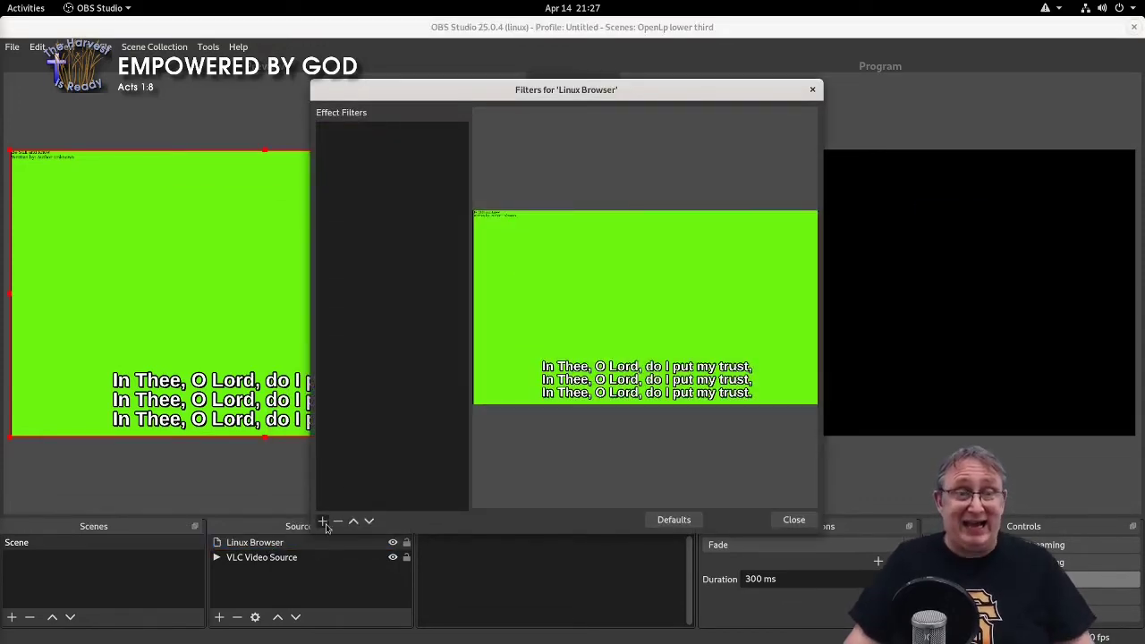
pyautogui.click(324, 522)
pyautogui.click(371, 363)
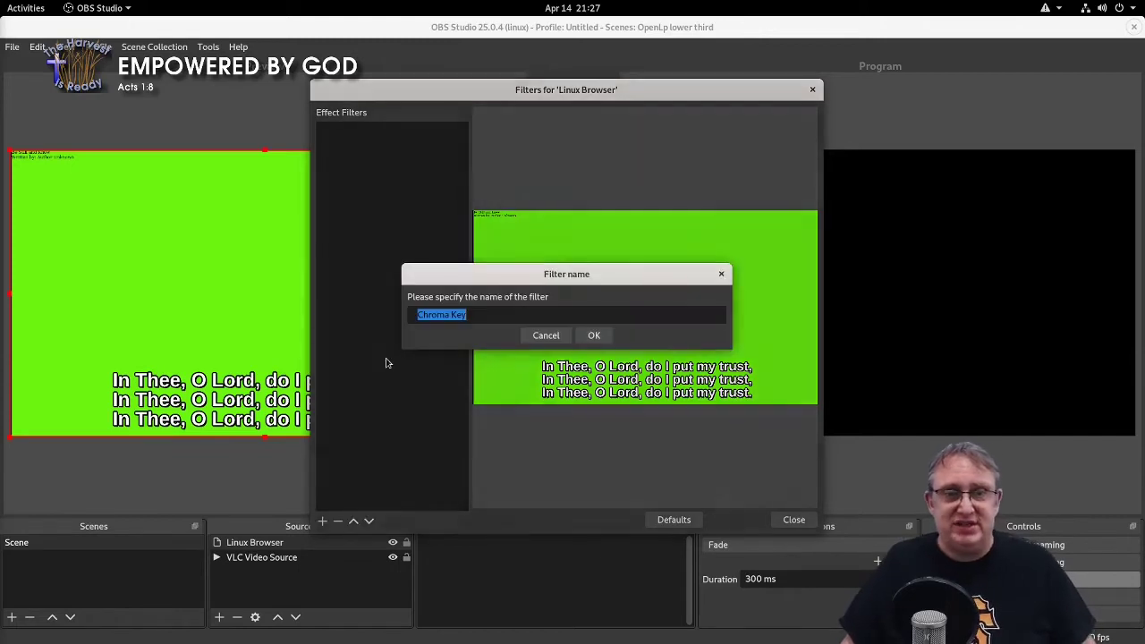
pyautogui.click(592, 336)
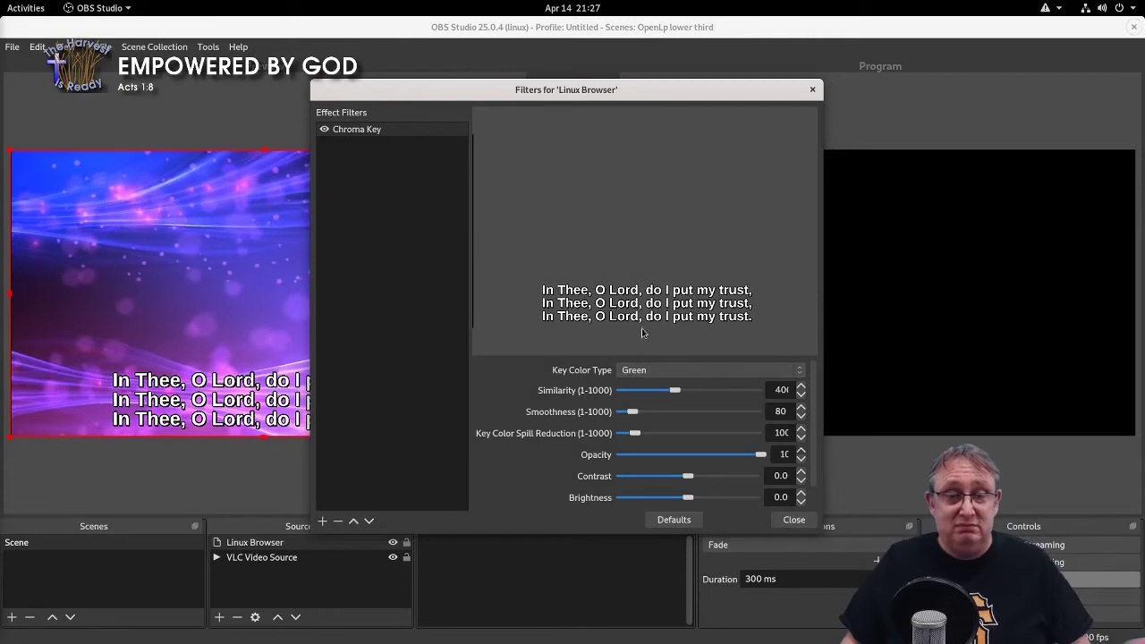
pyautogui.click(793, 520)
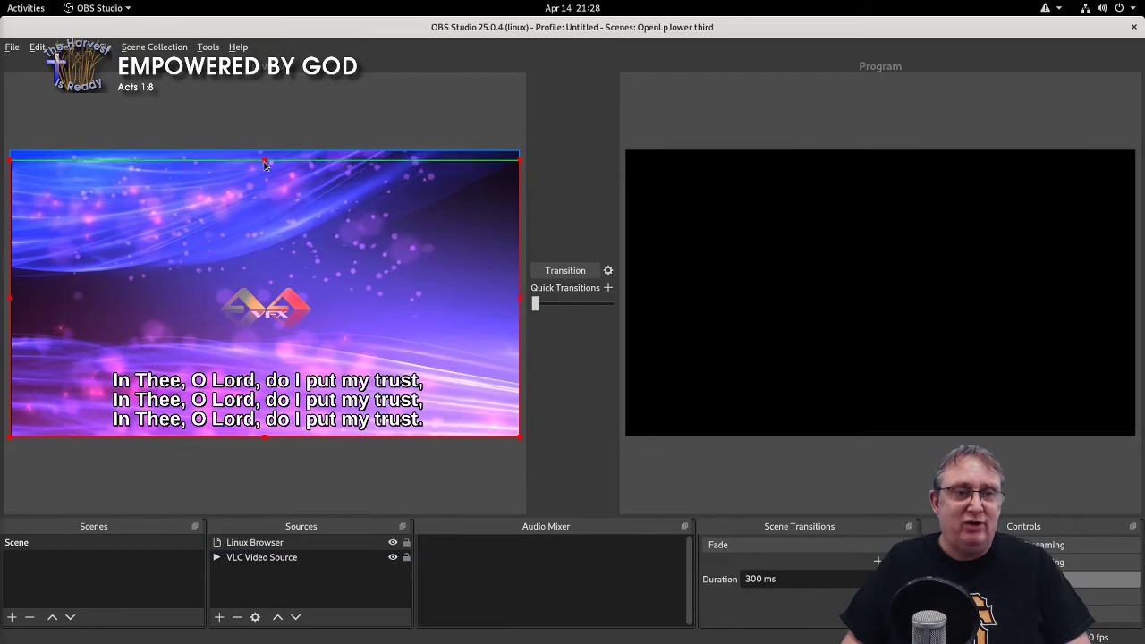
# Crop the upper part of the Linux Browser source in the preview down to just above the lyrics
pyautogui.moveTo(265, 154); pyautogui.dragTo(247, 353)
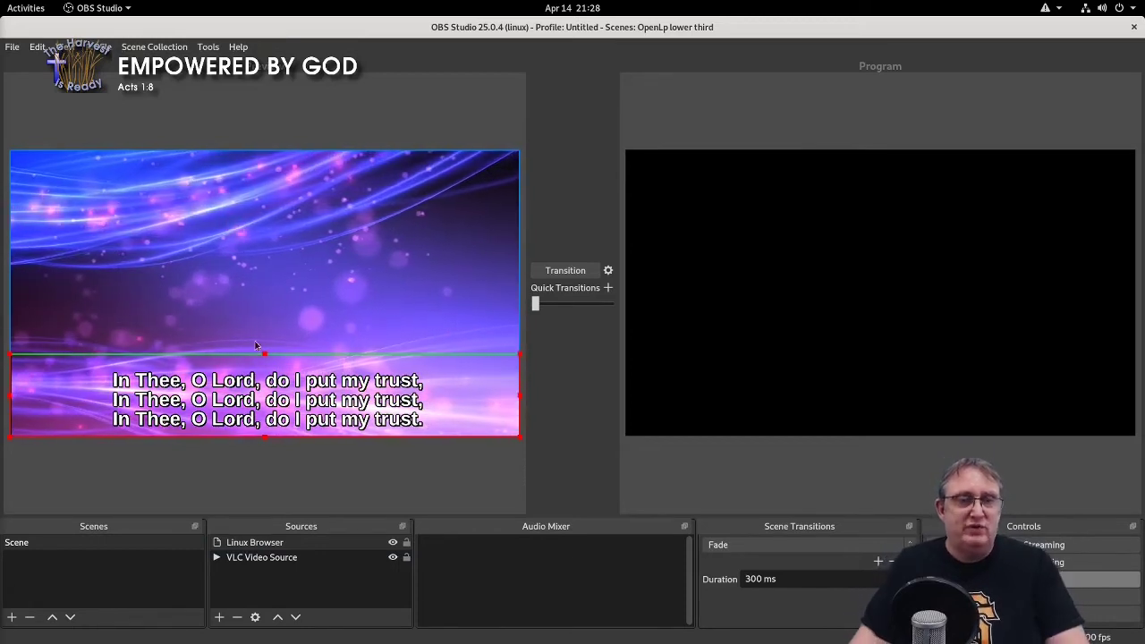